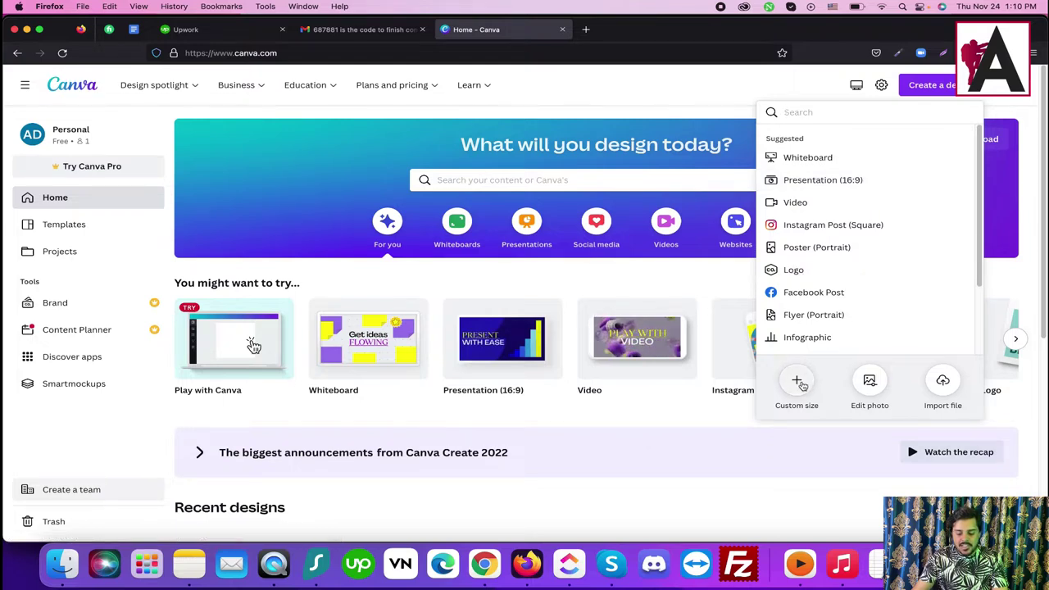
Step: Browse the Spring template collection and open the Simple Brown Daily Quote Facebook Post template for editing
{"action": "left_click", "coordinate": [801, 380]}
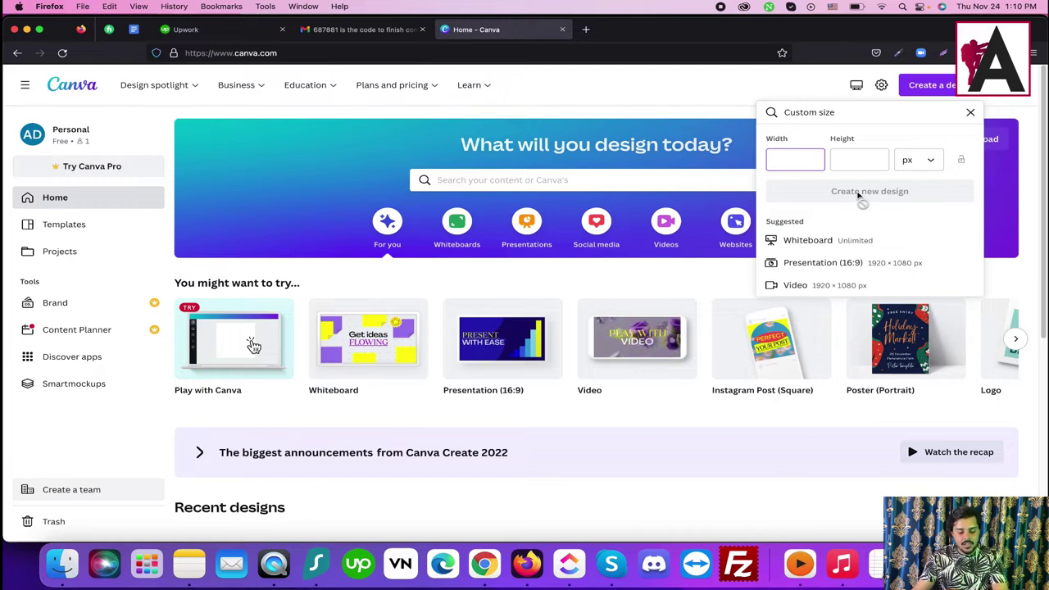
{"action": "left_click", "coordinate": [55, 228]}
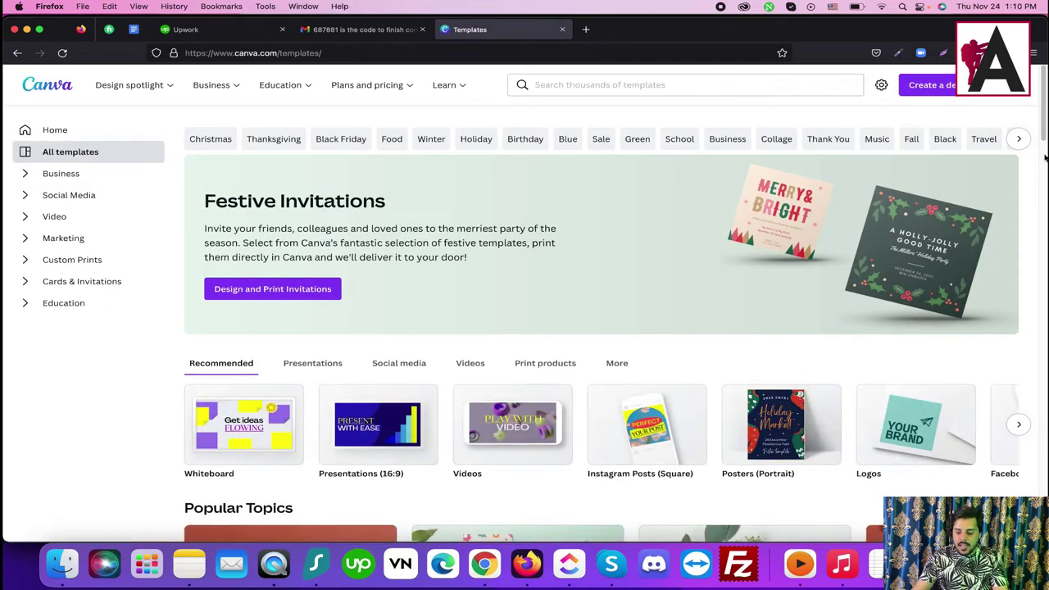
{"action": "scroll", "coordinate": [341, 262], "scroll_direction": "down", "scroll_amount": 4}
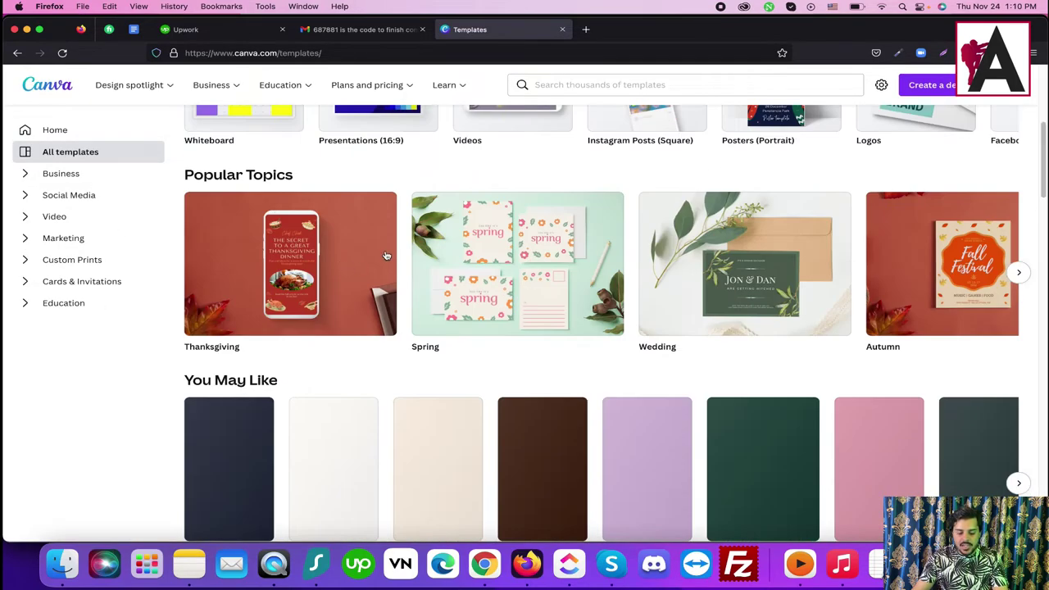
{"action": "left_click", "coordinate": [529, 264]}
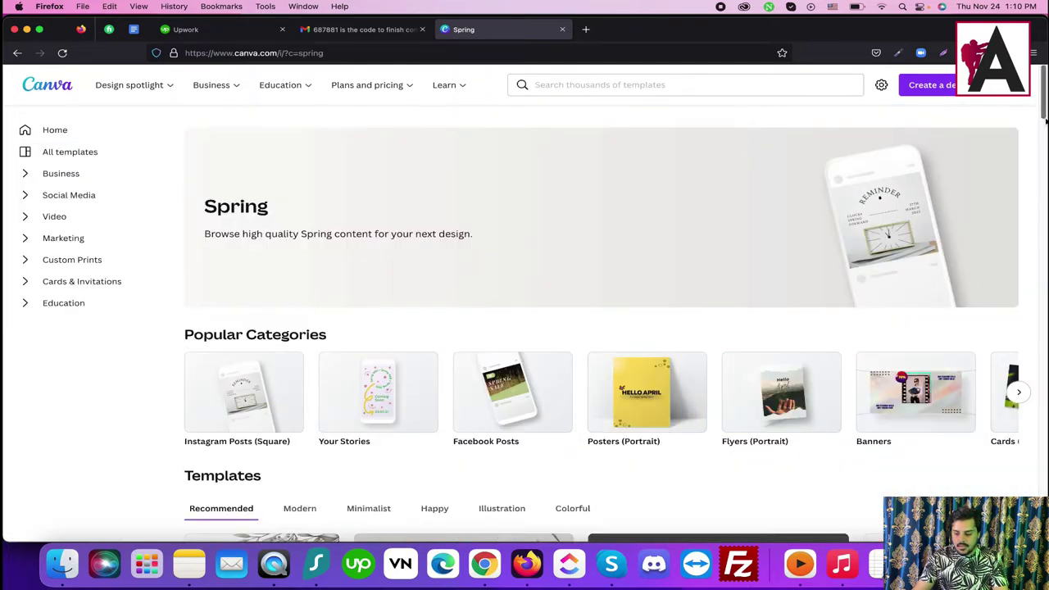
{"action": "scroll", "coordinate": [1036, 164], "scroll_direction": "down", "scroll_amount": 5}
{"action": "left_click", "coordinate": [675, 246]}
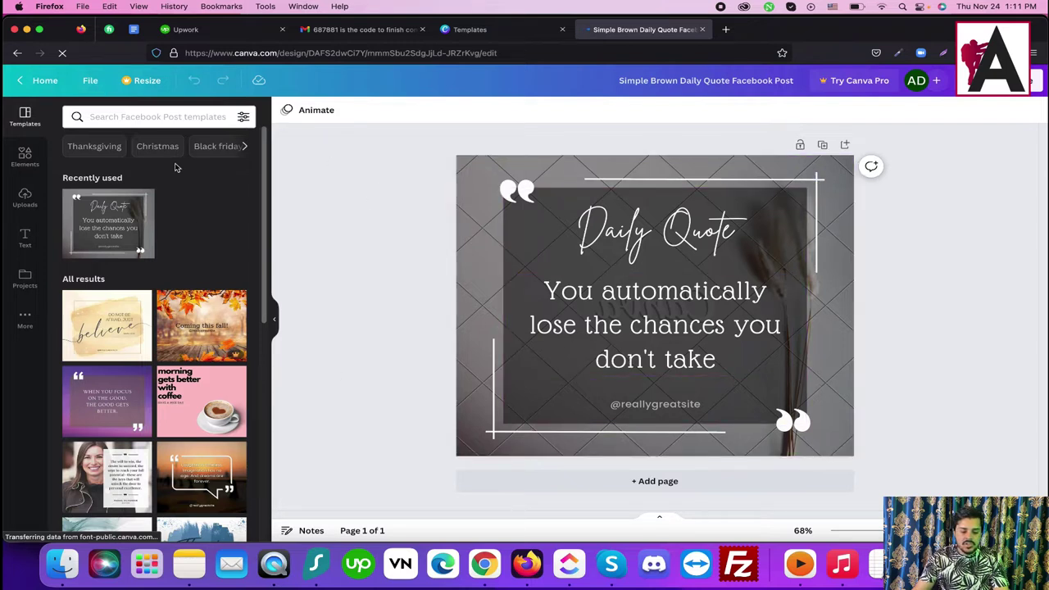
Step: Show the rulers and guides around the design page
{"action": "left_click", "coordinate": [90, 85]}
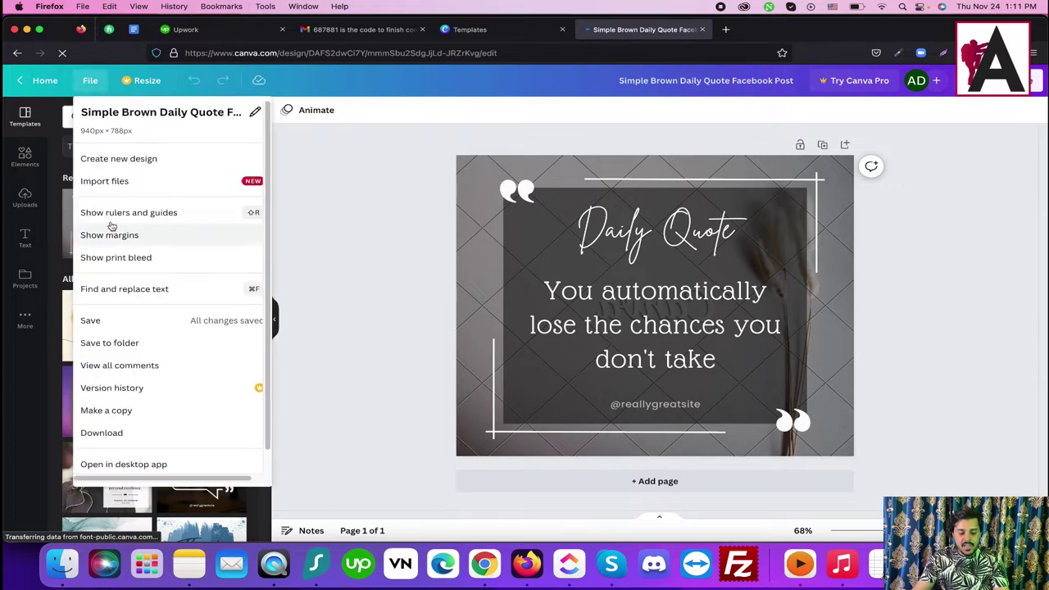
{"action": "left_click", "coordinate": [154, 212]}
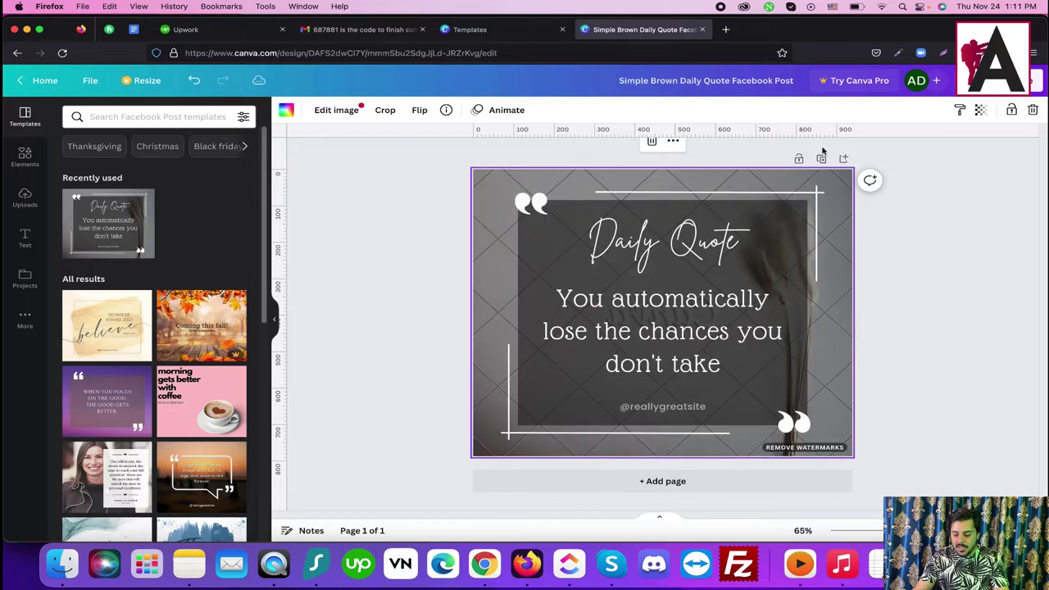
Step: Use Find and replace text to replace "daily" in the quote heading with a person's first name
{"action": "left_click", "coordinate": [92, 81]}
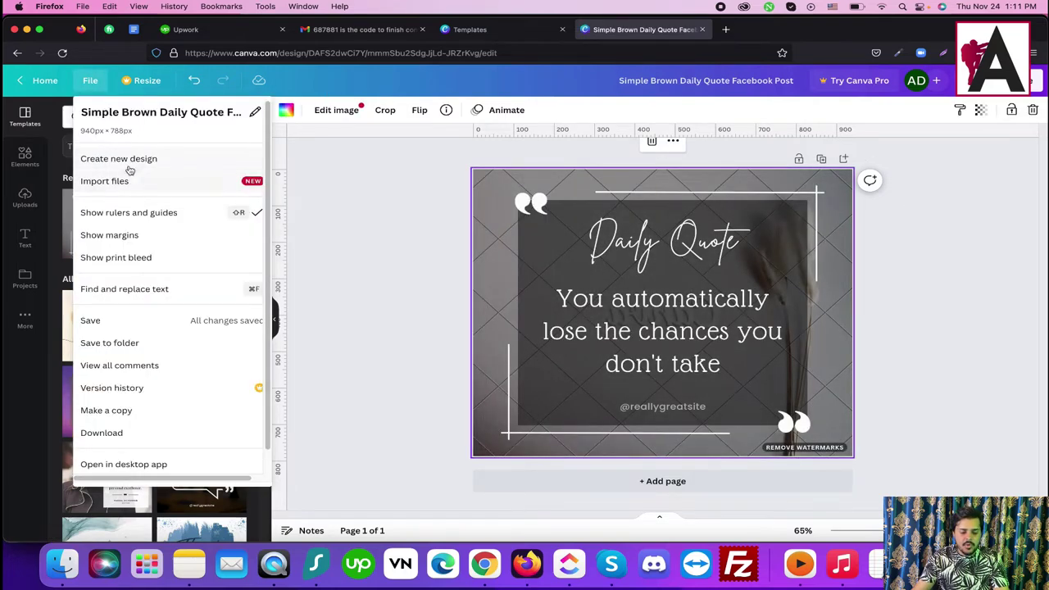
{"action": "left_click", "coordinate": [144, 297]}
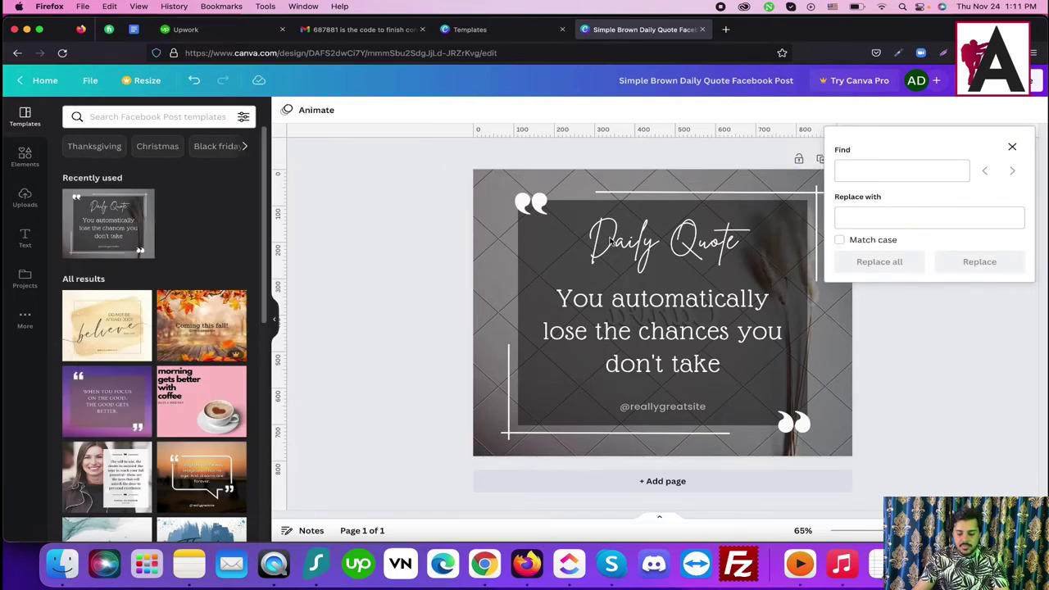
{"action": "left_click", "coordinate": [864, 170]}
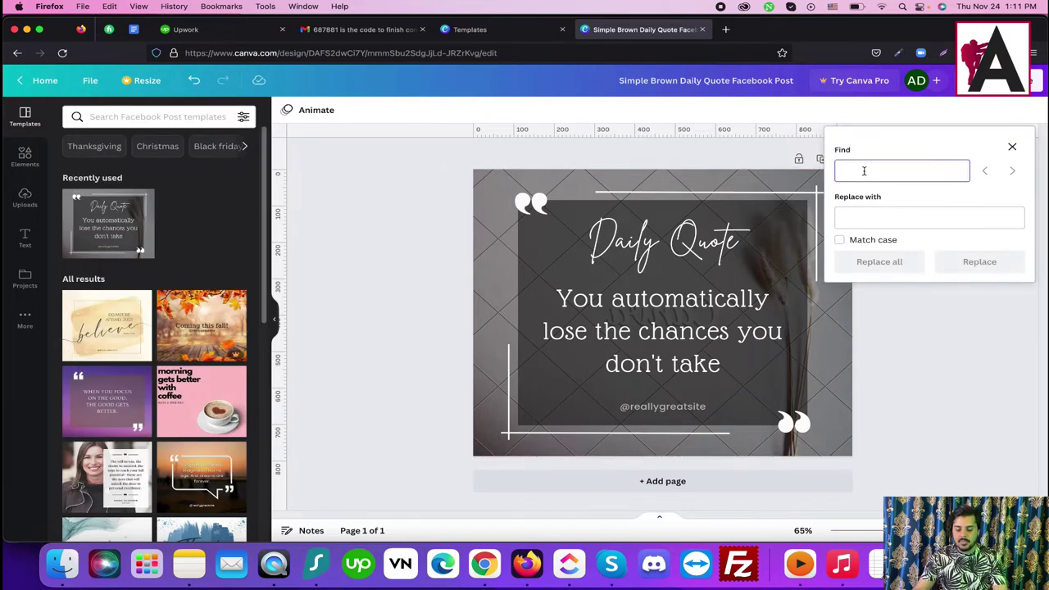
{"action": "type", "text": "daily"}
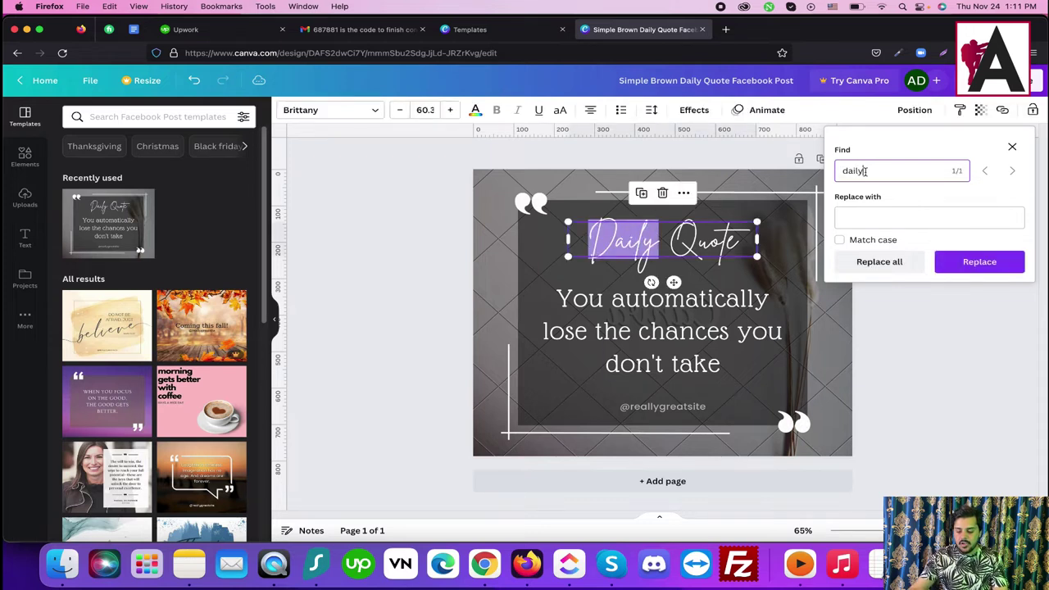
{"action": "left_click", "coordinate": [889, 221]}
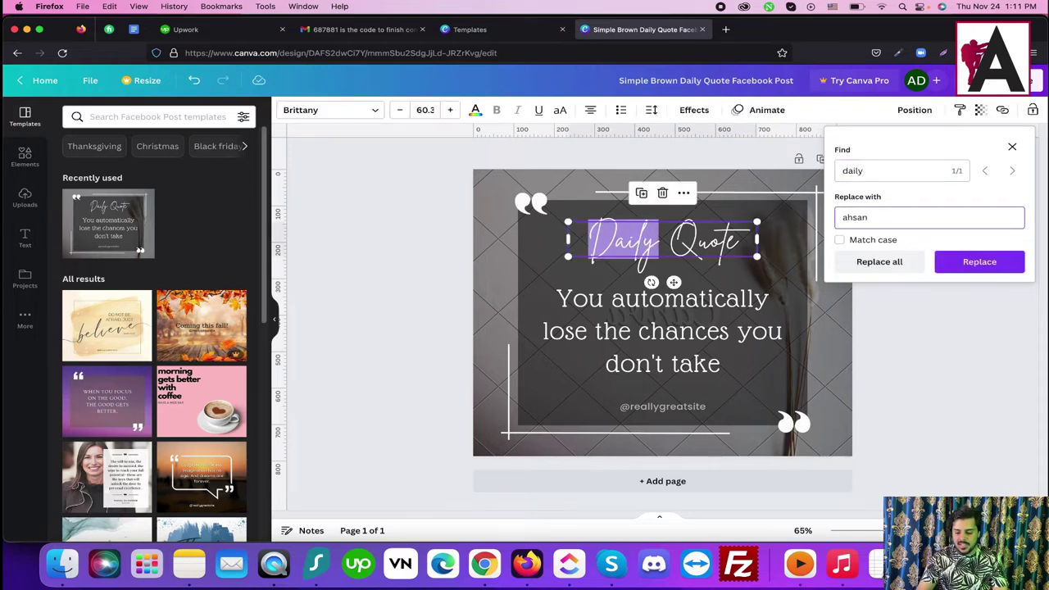
{"action": "left_click", "coordinate": [977, 262]}
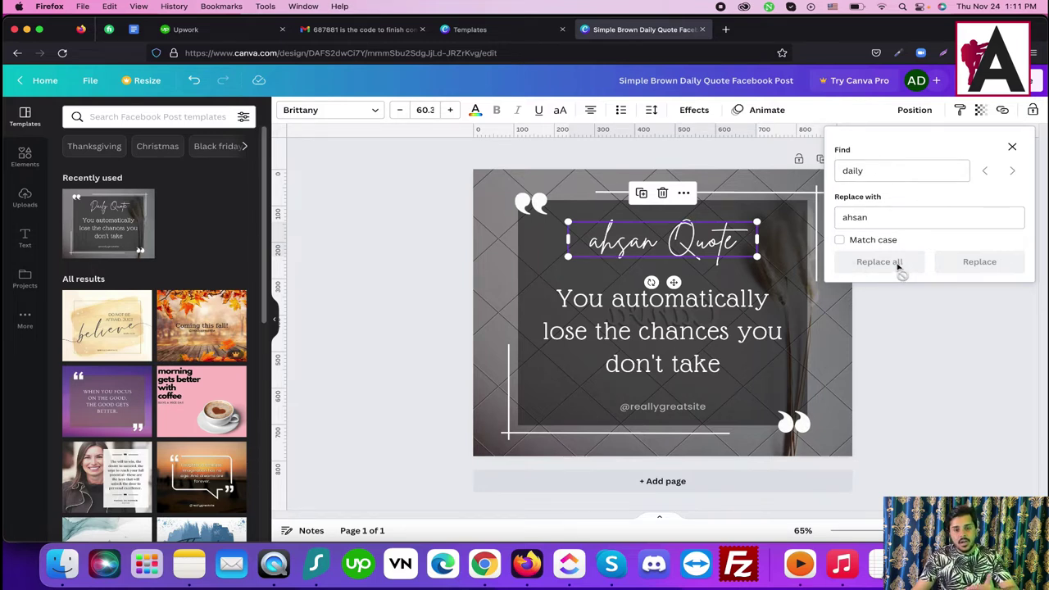
{"action": "left_click", "coordinate": [1012, 146]}
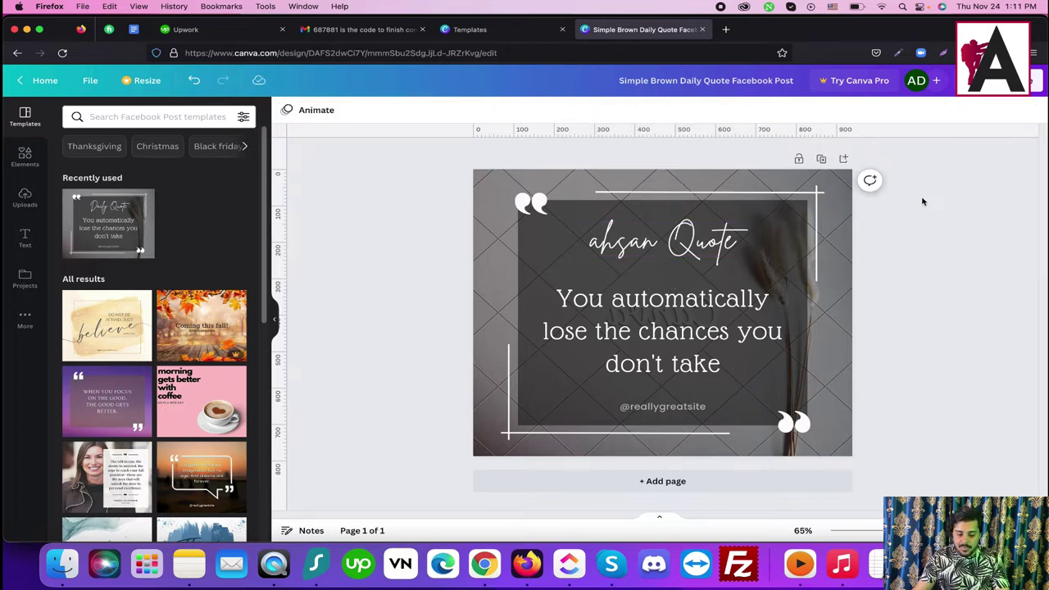
Step: Undo the word replacement in the quote heading and redo it
{"action": "left_click", "coordinate": [90, 80]}
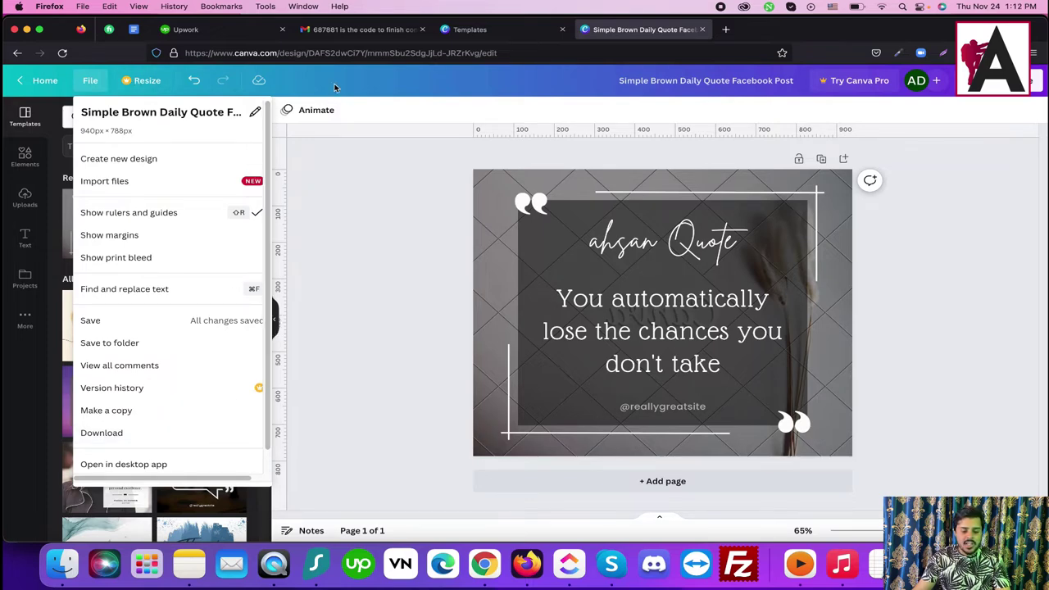
{"action": "left_click", "coordinate": [127, 91]}
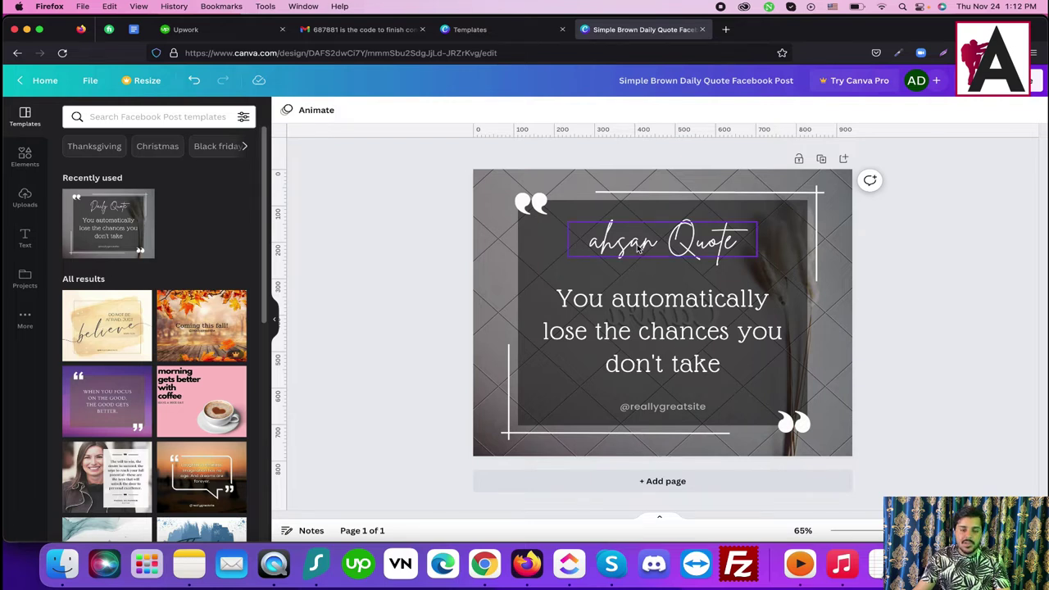
{"action": "left_click", "coordinate": [196, 82]}
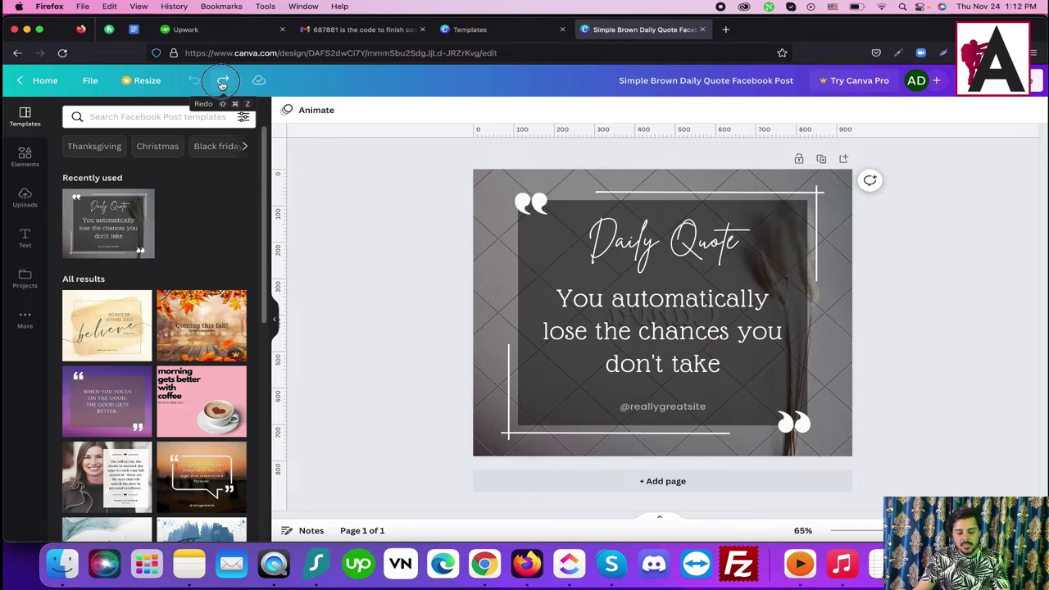
{"action": "left_click", "coordinate": [227, 84]}
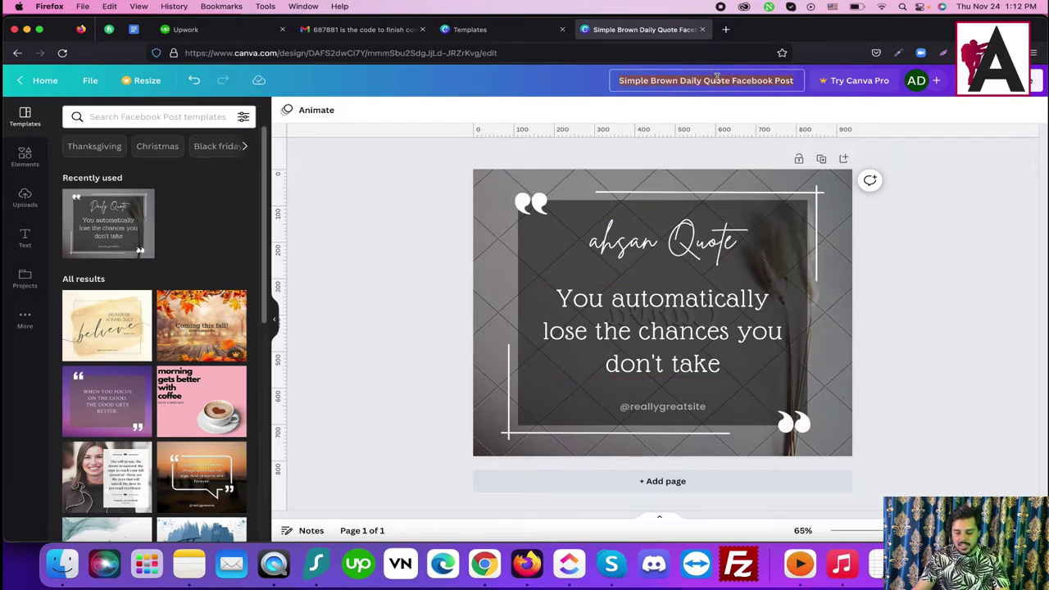
Step: Rename the design as "quotes facebook"
{"action": "type", "text": "quotes "}
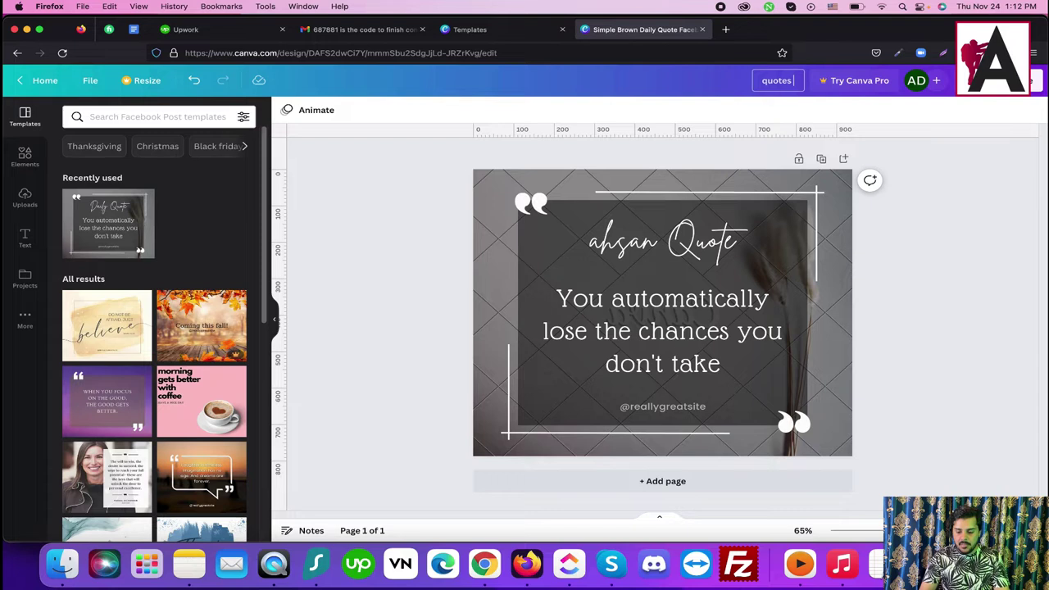
{"action": "type", "text": "facebook"}
{"action": "key", "text": "Return"}
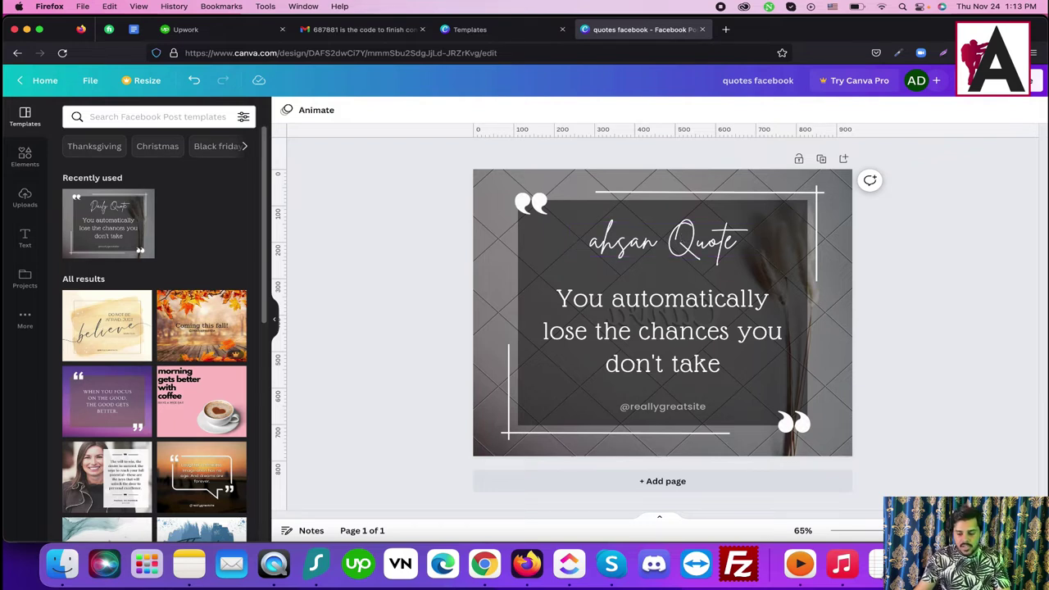
Step: Review the design's sharing and download options, and close them without sharing
{"action": "left_click", "coordinate": [1024, 80]}
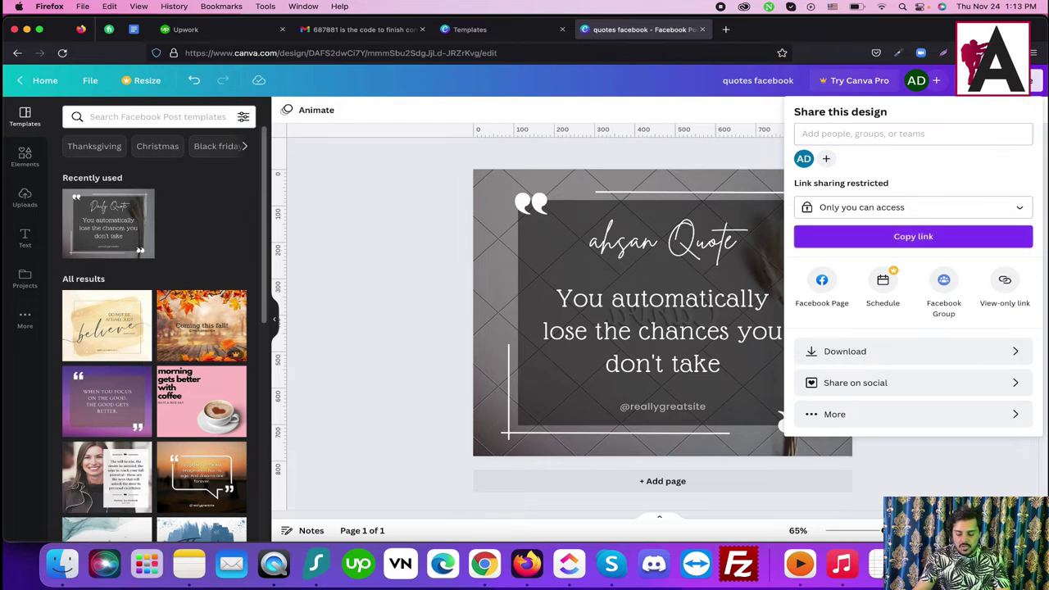
{"action": "key", "text": "Escape"}
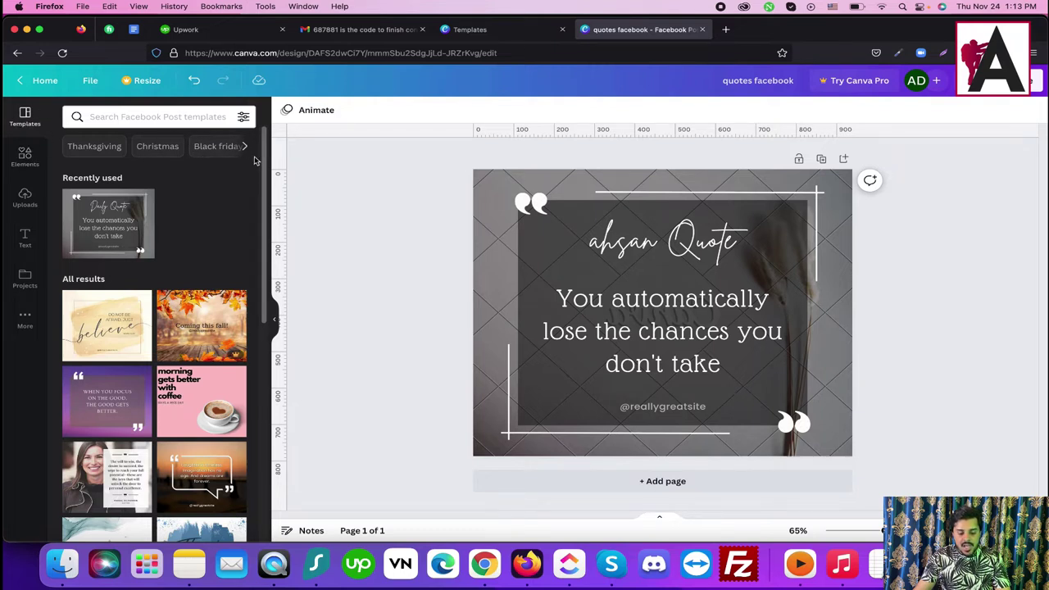
Step: Search the Facebook Post templates for "sun" and apply the Good Morning sunrise template with striped corners to the page
{"action": "scroll", "coordinate": [243, 318], "scroll_direction": "down", "scroll_amount": 5}
{"action": "scroll", "coordinate": [242, 317], "scroll_direction": "down", "scroll_amount": 2}
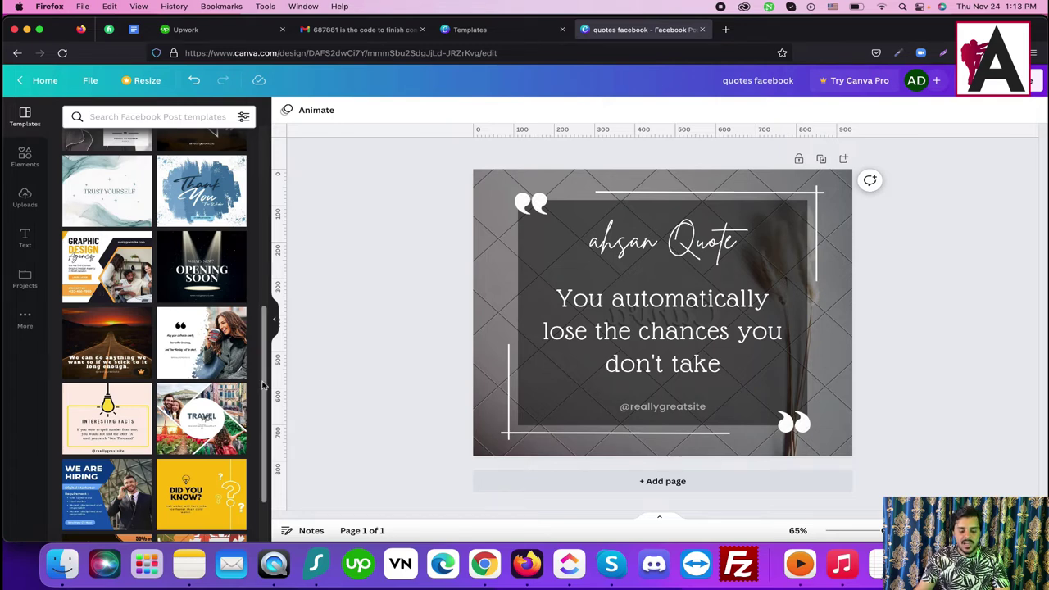
{"action": "left_click_drag", "start_coordinate": [264, 363], "coordinate": [254, 165]}
{"action": "left_click", "coordinate": [173, 117]}
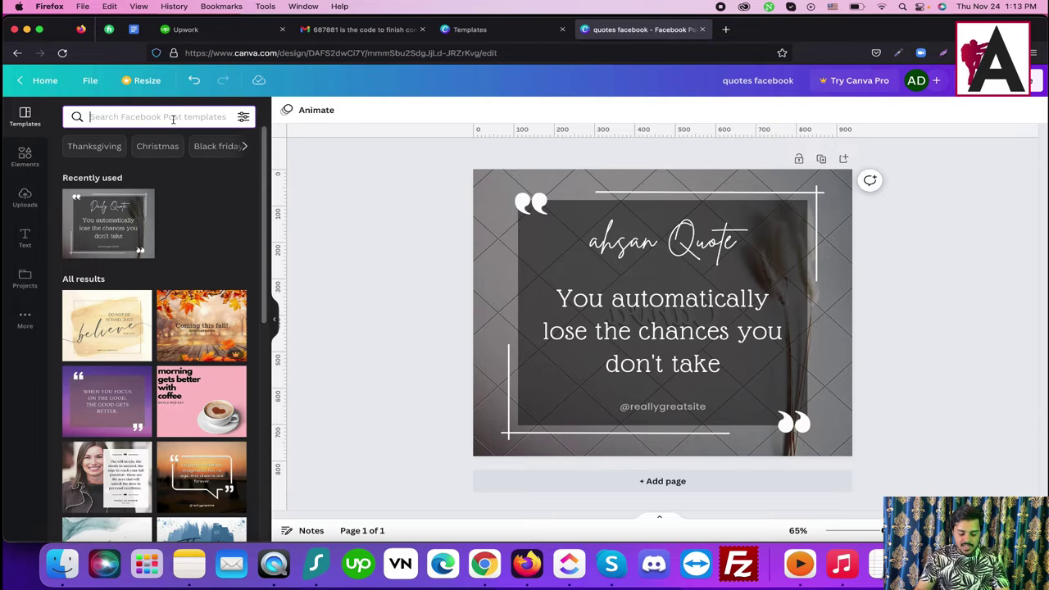
{"action": "type", "text": "sun"}
{"action": "key", "text": "Return"}
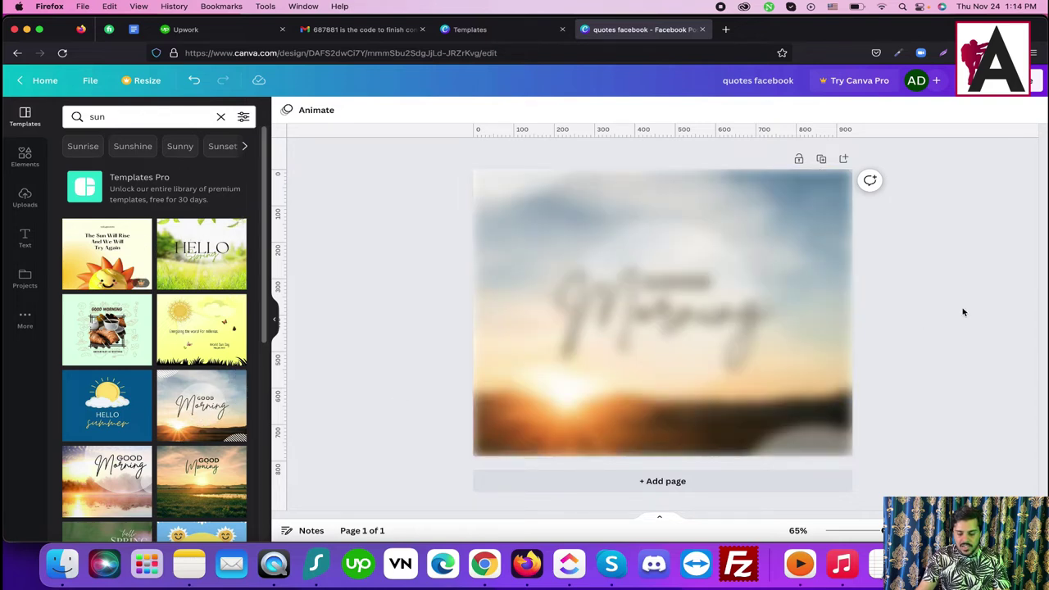
{"action": "left_click", "coordinate": [593, 232]}
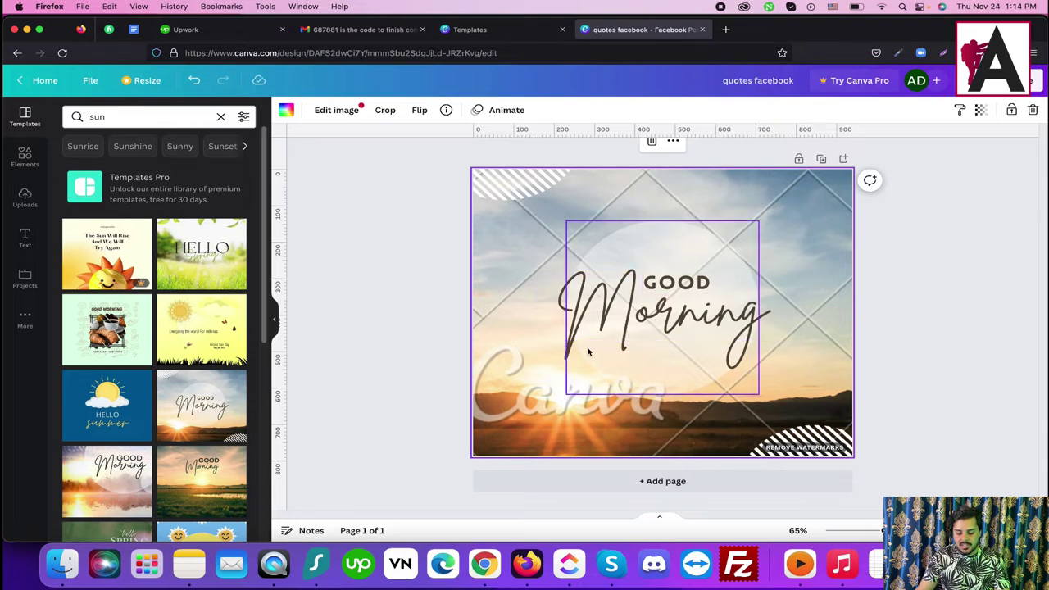
Step: Filter the "sun" templates by yellow, and change the colour filter to green
{"action": "left_click", "coordinate": [244, 117]}
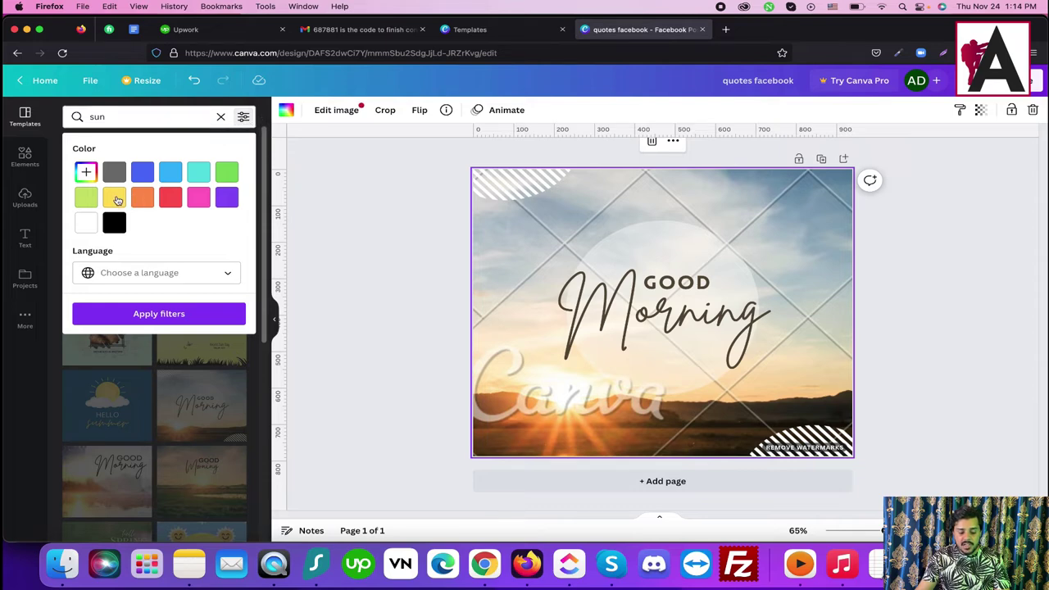
{"action": "left_click", "coordinate": [117, 199]}
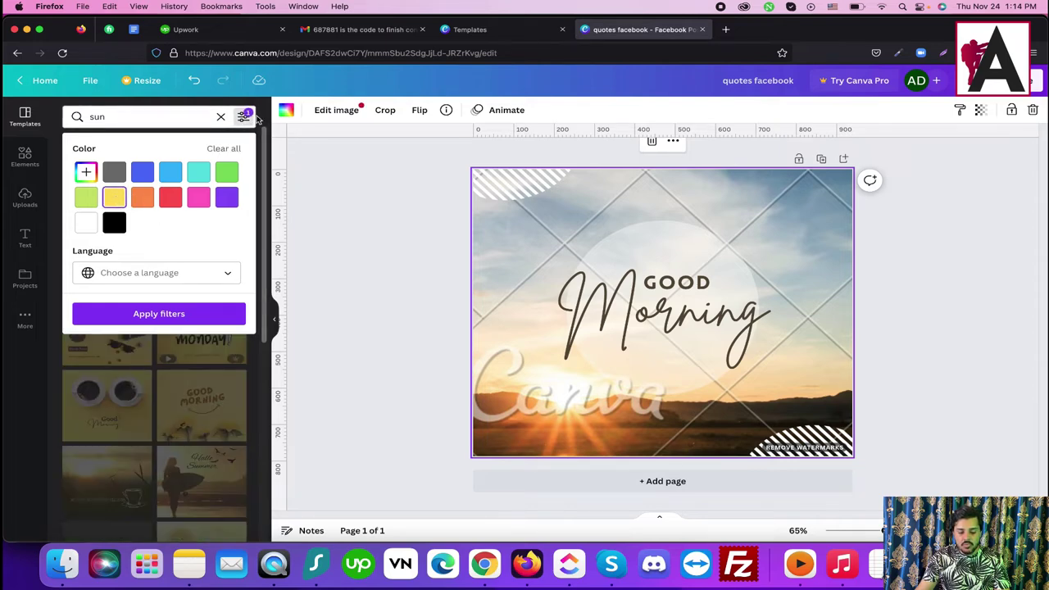
{"action": "left_click", "coordinate": [245, 117]}
{"action": "left_click", "coordinate": [244, 117]}
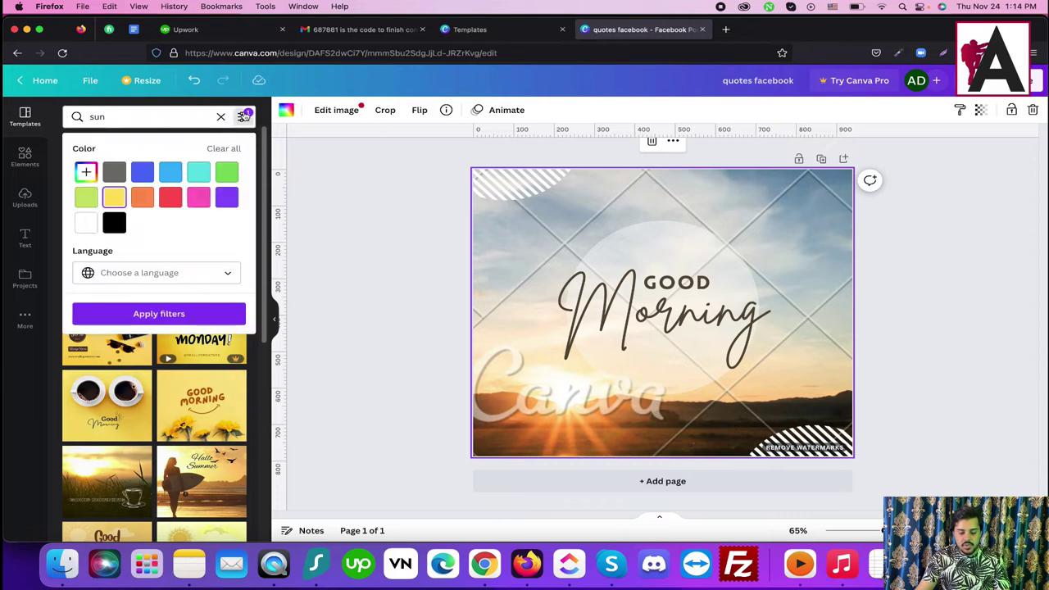
{"action": "left_click", "coordinate": [218, 172]}
{"action": "left_click", "coordinate": [244, 117]}
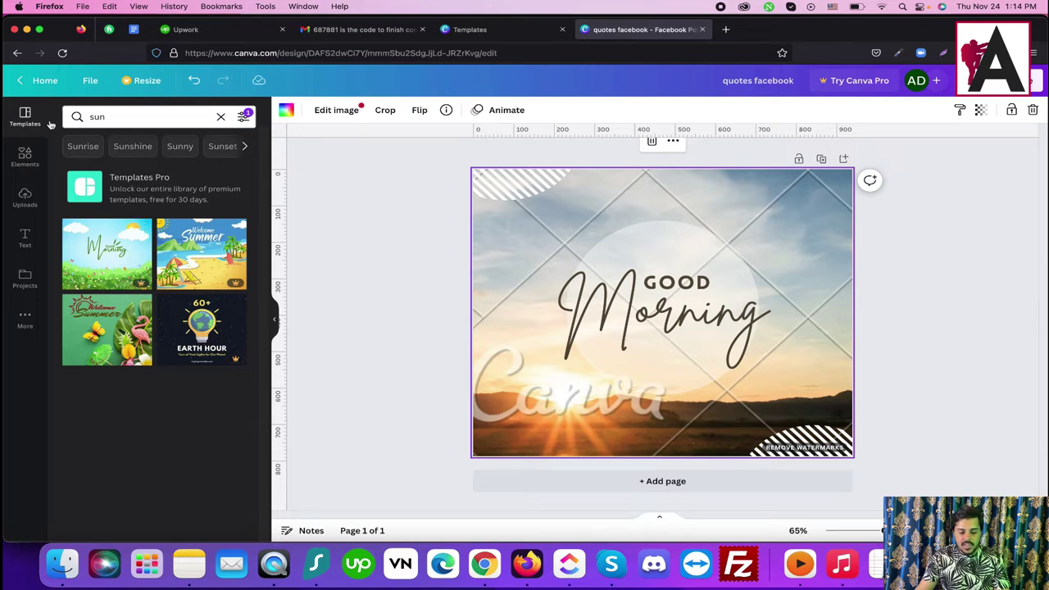
Step: Browse the design elements and add the pink sunburst graphic to the page
{"action": "left_click", "coordinate": [24, 156]}
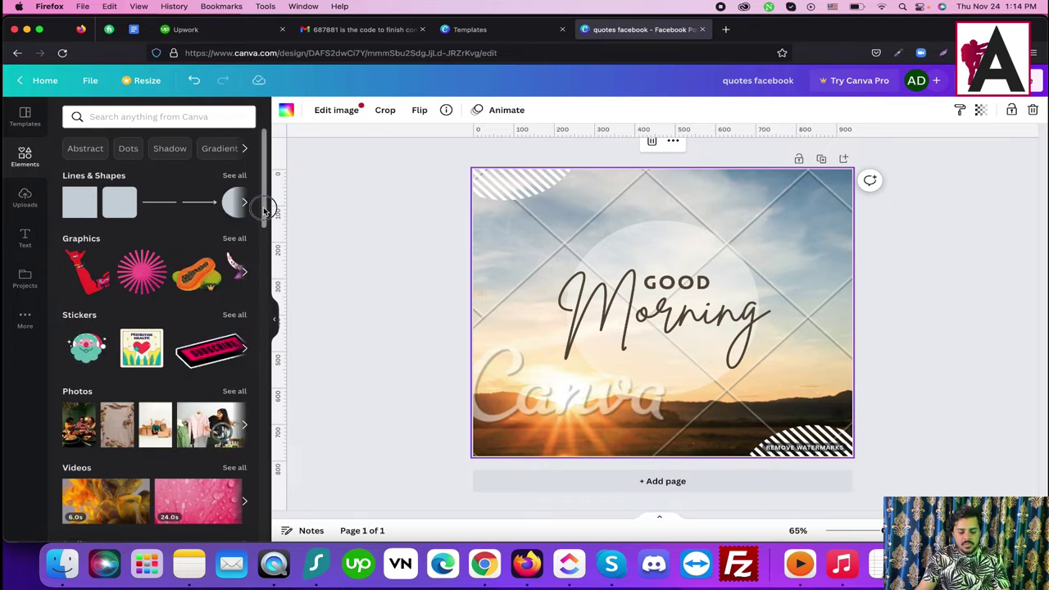
{"action": "left_click_drag", "start_coordinate": [264, 205], "coordinate": [275, 176]}
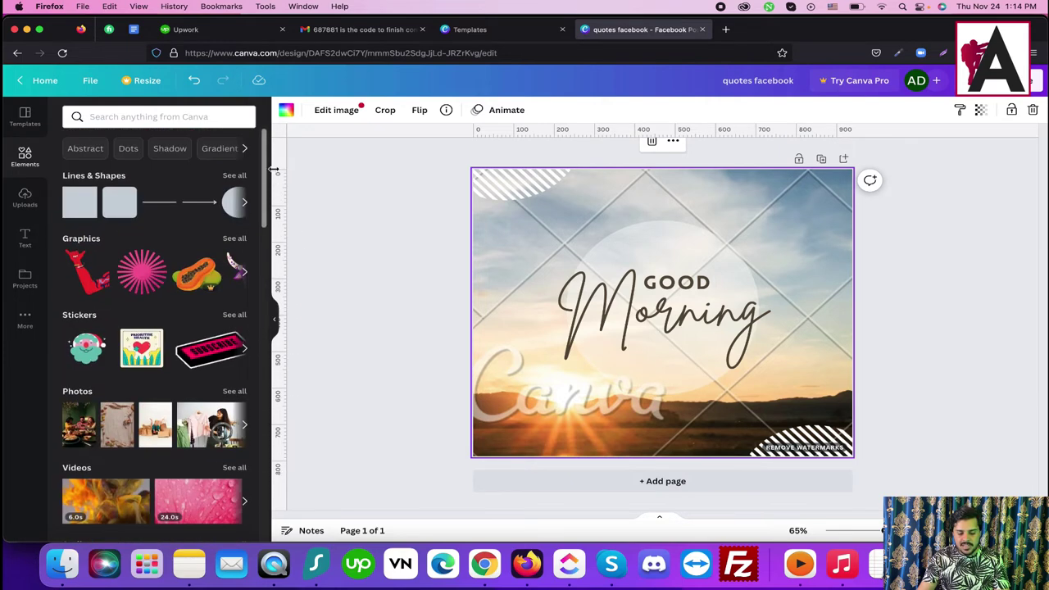
{"action": "left_click", "coordinate": [145, 276]}
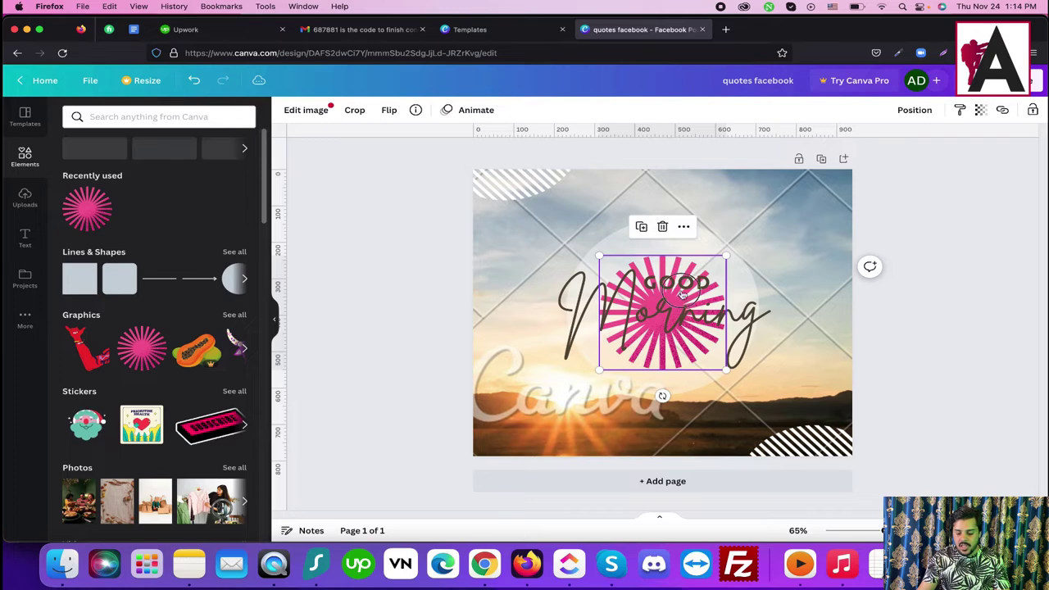
Step: Move the "Morning" text down over the hills and the pink sunburst to the page's upper-left corner
{"action": "left_click_drag", "start_coordinate": [665, 320], "coordinate": [691, 389]}
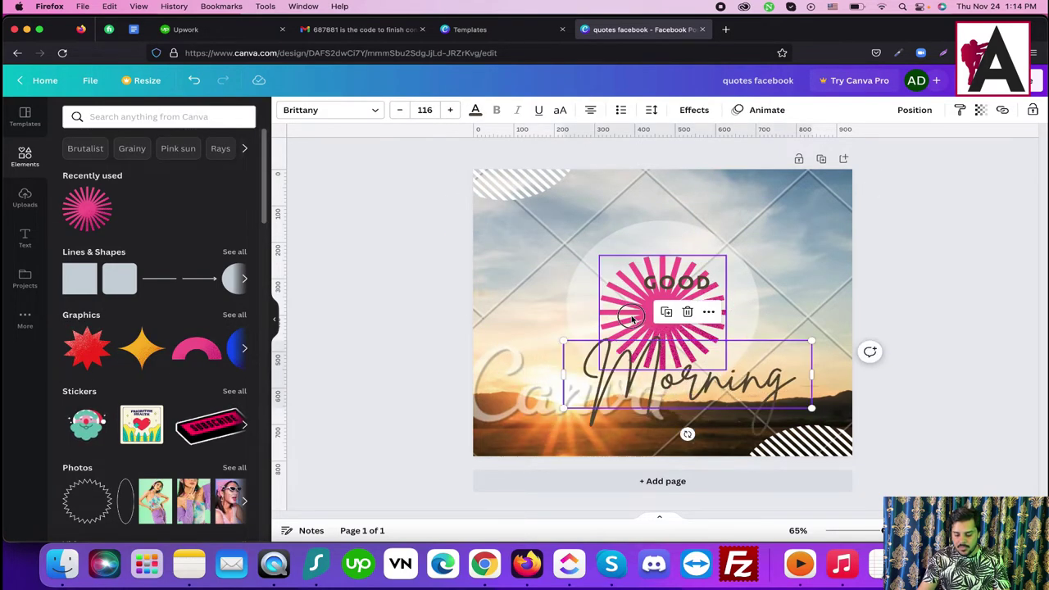
{"action": "left_click_drag", "start_coordinate": [632, 319], "coordinate": [512, 235]}
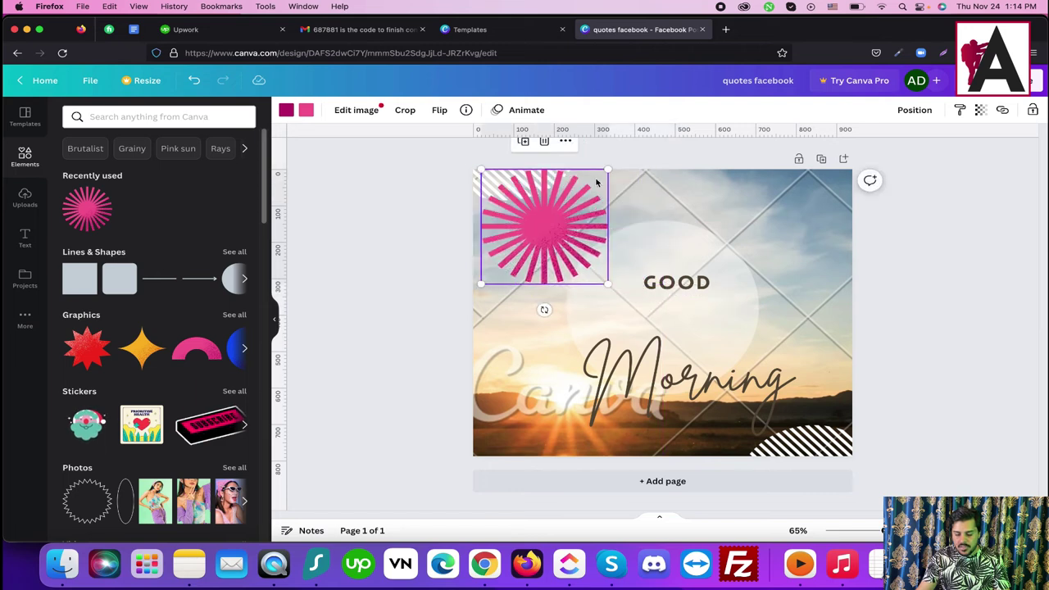
Step: Shrink the pink sunburst and place it at the page's left edge, just below the striped corner
{"action": "left_click_drag", "start_coordinate": [606, 170], "coordinate": [552, 216]}
{"action": "left_click_drag", "start_coordinate": [516, 251], "coordinate": [510, 229]}
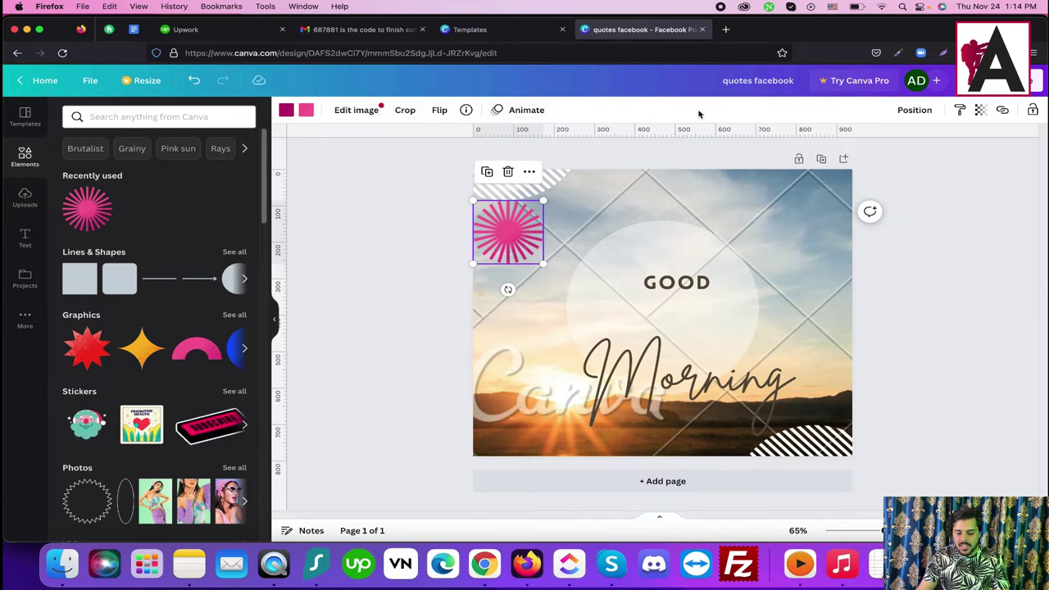
Step: Give the pink sunburst the Breathe animation and set its transparency to 92
{"action": "left_click", "coordinate": [518, 112]}
{"action": "left_click", "coordinate": [218, 182]}
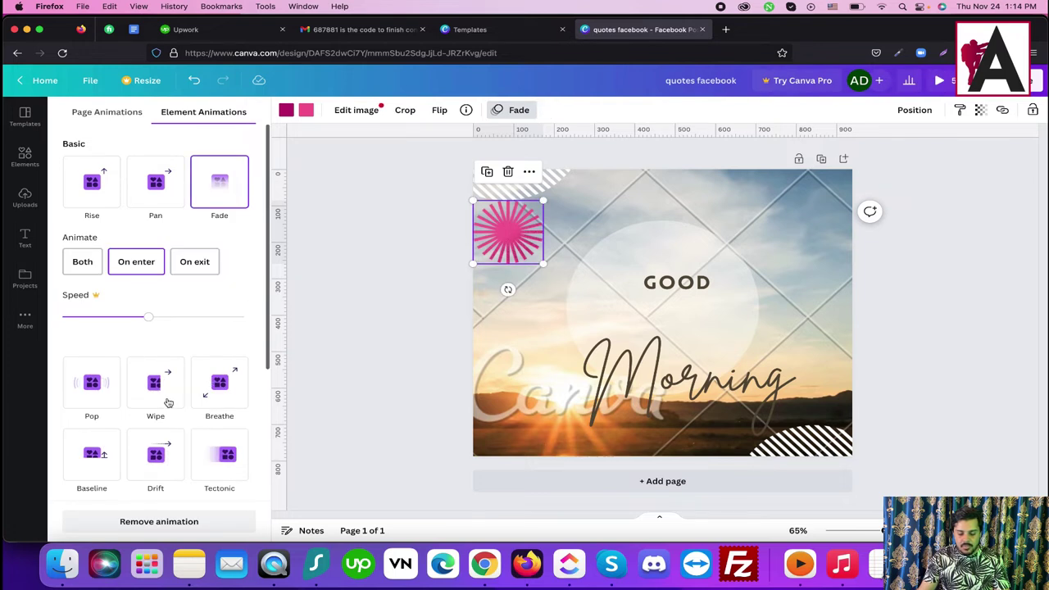
{"action": "left_click", "coordinate": [219, 383]}
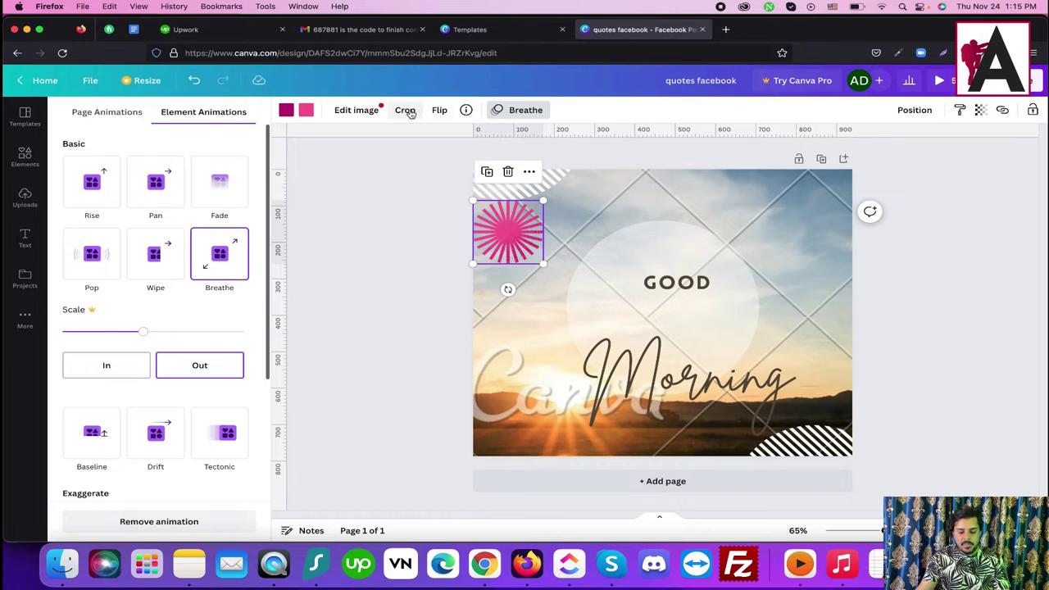
{"action": "left_click", "coordinate": [982, 112]}
{"action": "mouse_move", "coordinate": [974, 155]}
{"action": "left_mouse_down"}
{"action": "mouse_move", "coordinate": [897, 153]}
{"action": "mouse_move", "coordinate": [965, 154]}
{"action": "left_mouse_up"}
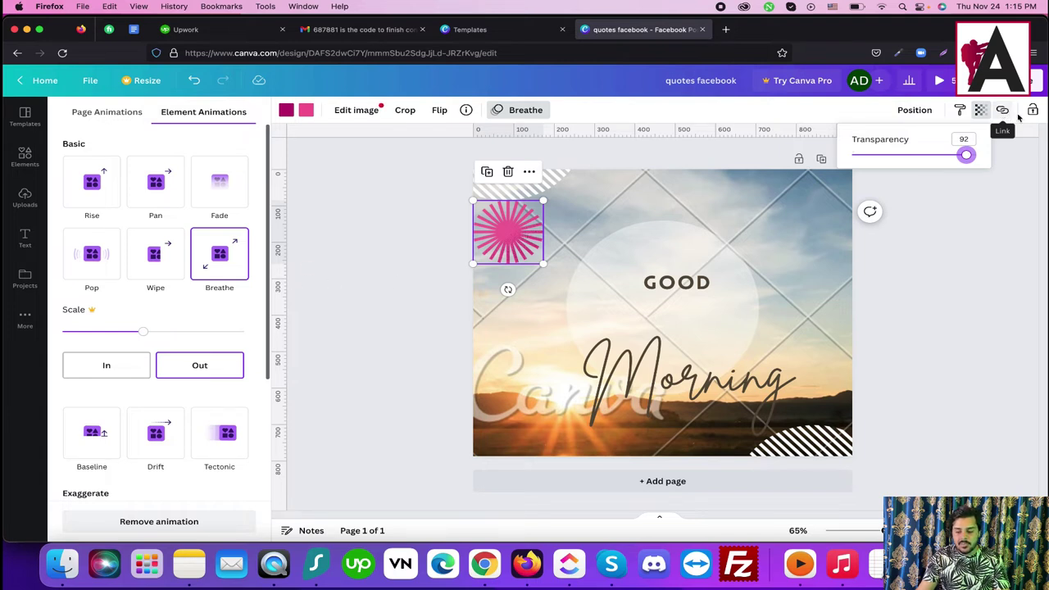
{"action": "left_click", "coordinate": [967, 236]}
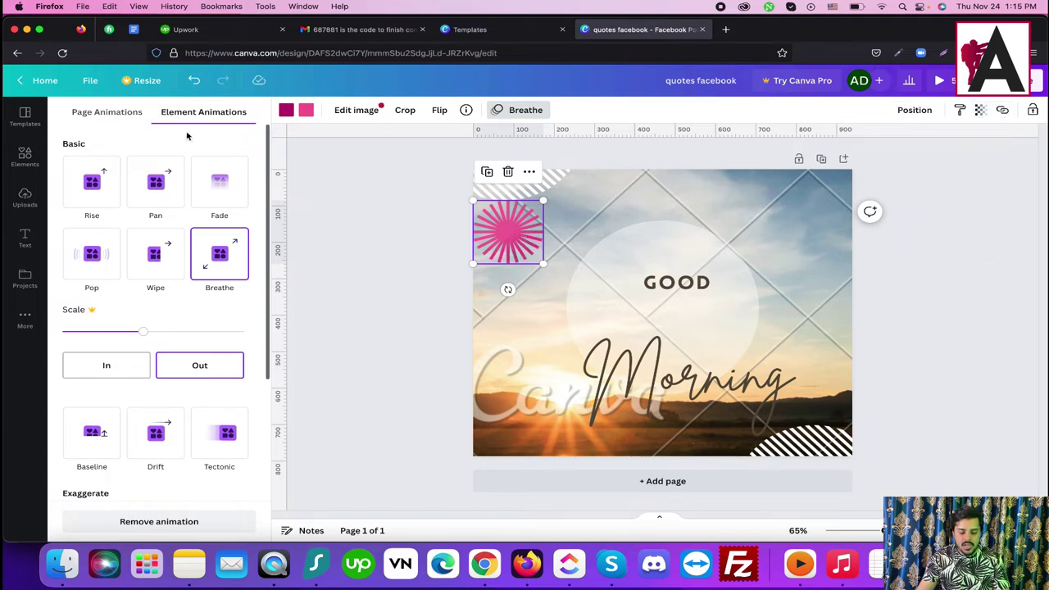
Step: Upload the image "Untitled design (7).png" from the Downloads folder and add it to the page
{"action": "left_click", "coordinate": [25, 157]}
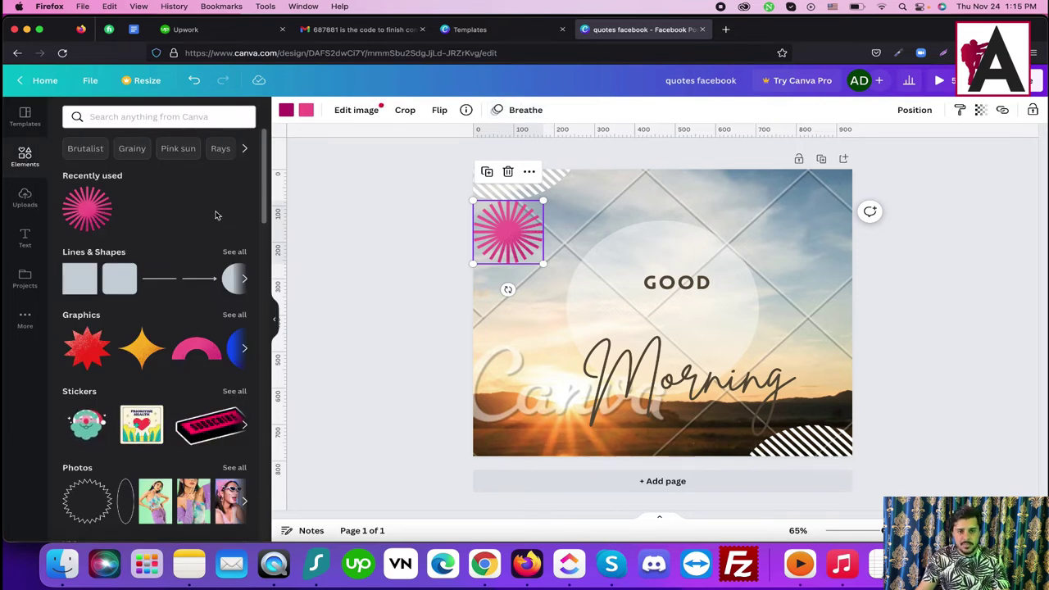
{"action": "left_click", "coordinate": [31, 203]}
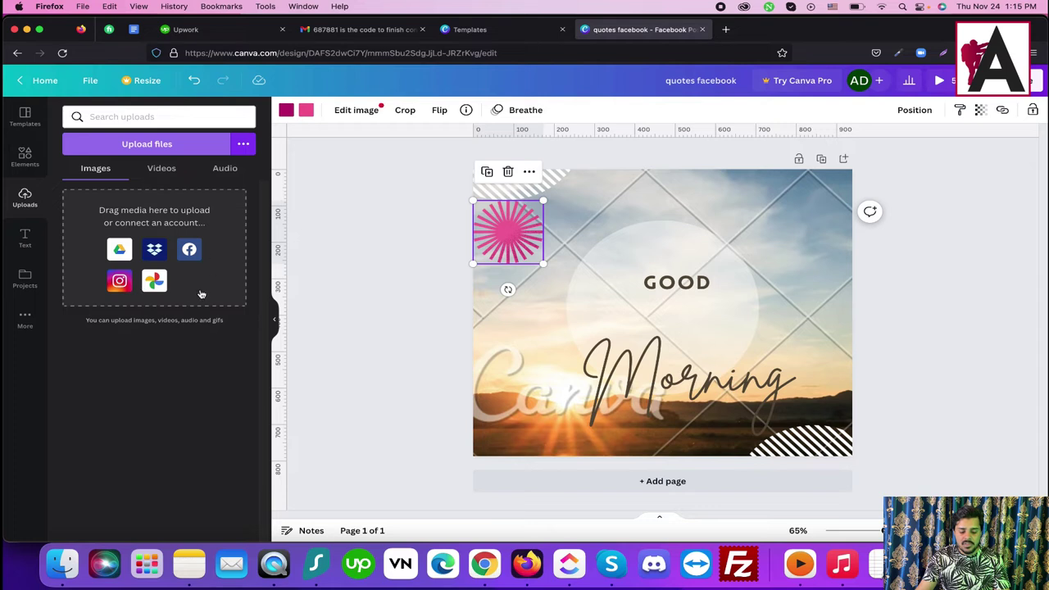
{"action": "left_click", "coordinate": [145, 145]}
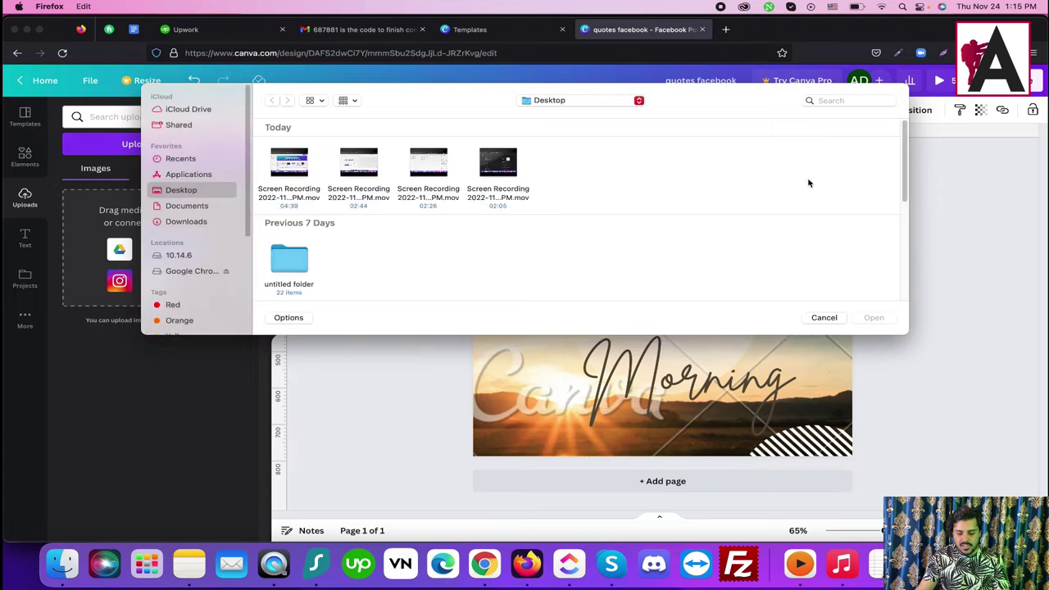
{"action": "left_click", "coordinate": [187, 222]}
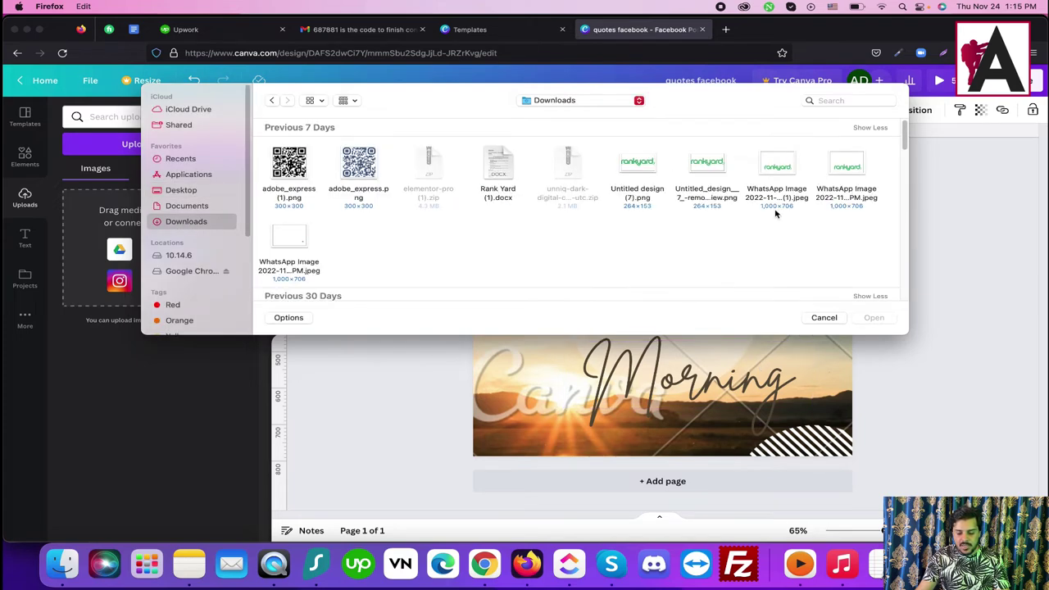
{"action": "double_click", "coordinate": [638, 163]}
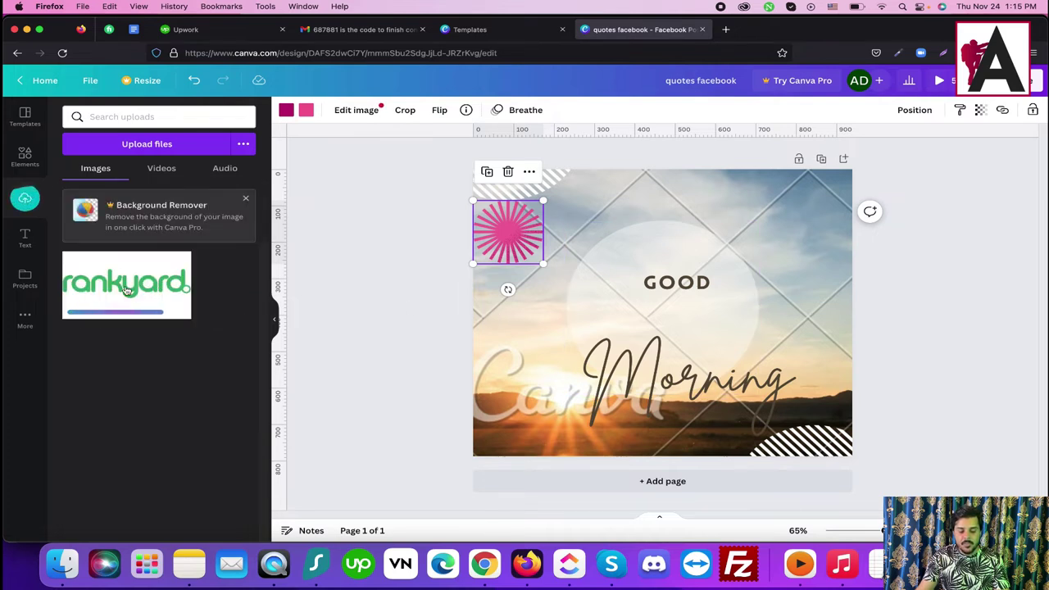
{"action": "left_click", "coordinate": [129, 287]}
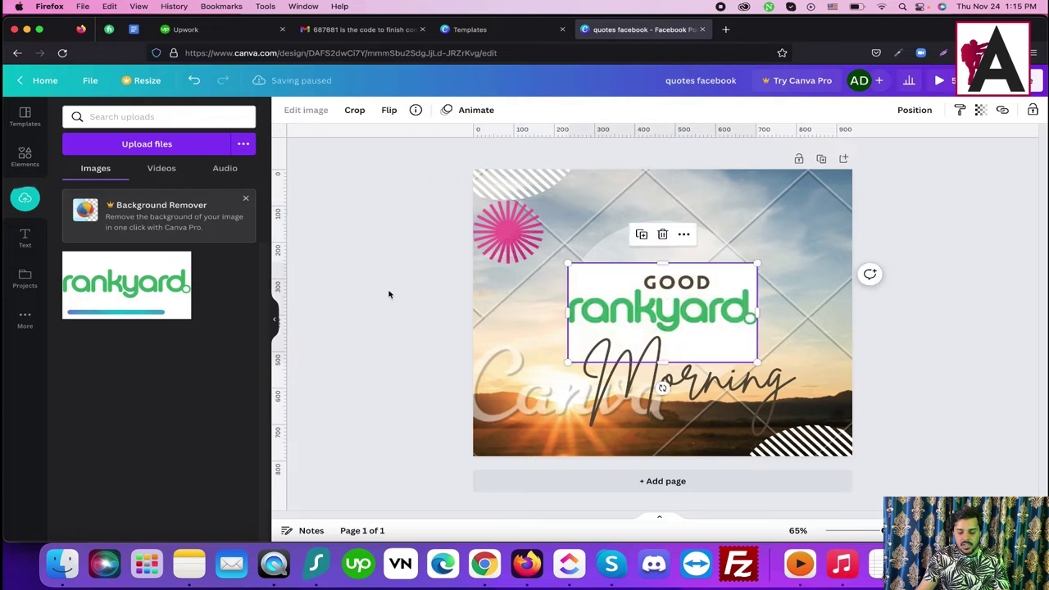
Step: Crop the white margins above and below the rankyard logo and move it to the page's upper-right area
{"action": "left_click_drag", "start_coordinate": [630, 325], "coordinate": [741, 410]}
{"action": "left_click_drag", "start_coordinate": [744, 363], "coordinate": [762, 403]}
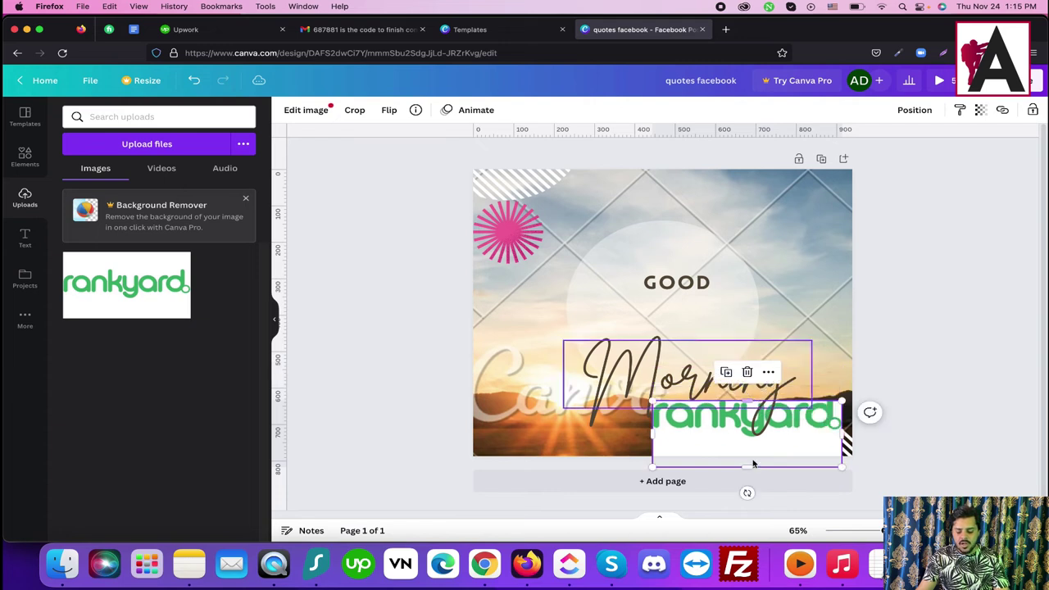
{"action": "left_click_drag", "start_coordinate": [743, 466], "coordinate": [714, 241]}
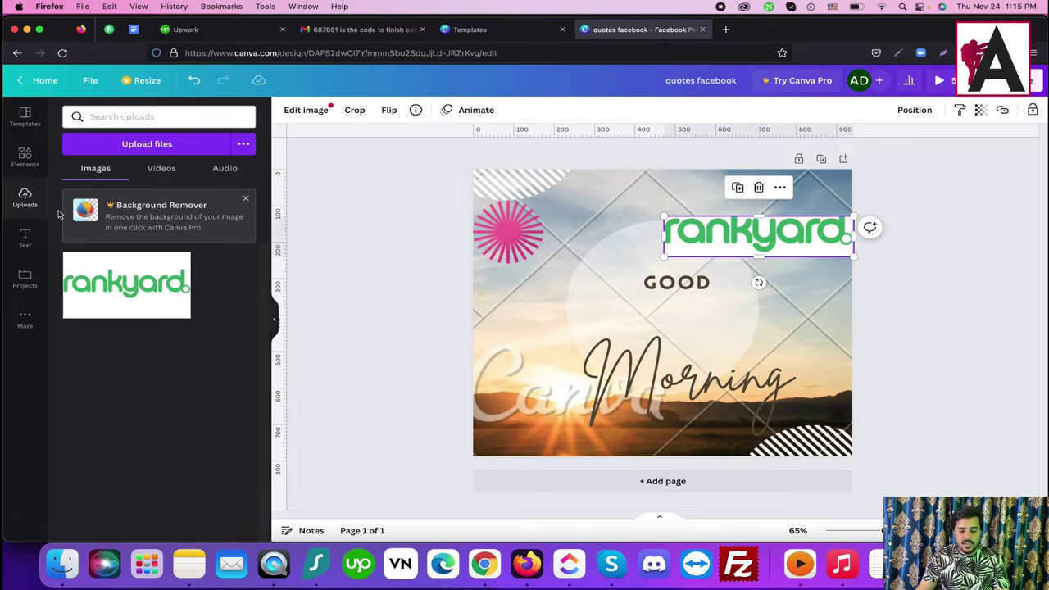
Step: Try to add the green "Happy Hour" font combination to the page
{"action": "left_click", "coordinate": [25, 239]}
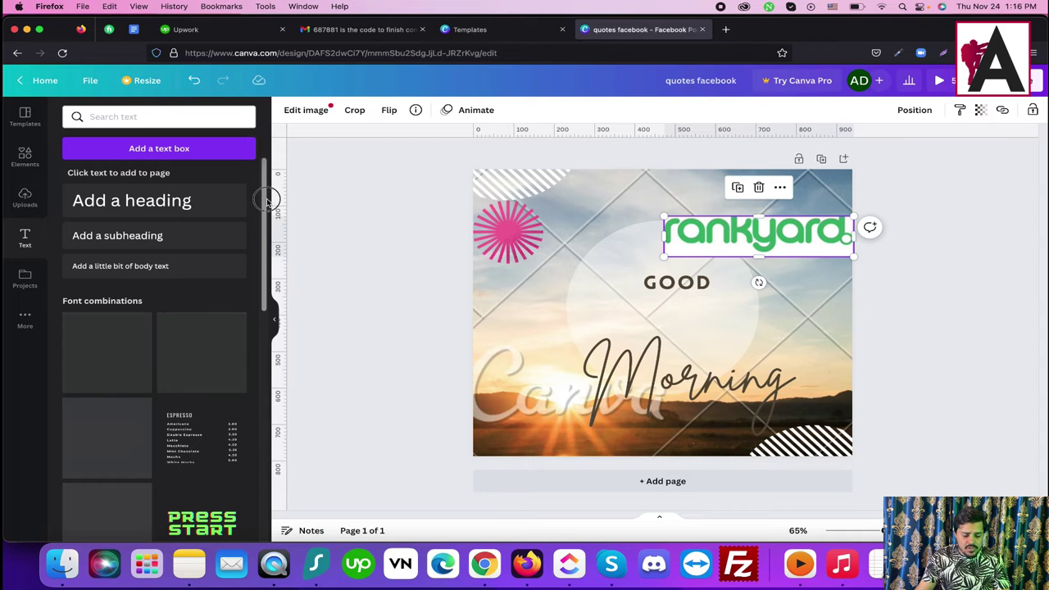
{"action": "scroll", "coordinate": [264, 279], "scroll_direction": "down", "scroll_amount": 5}
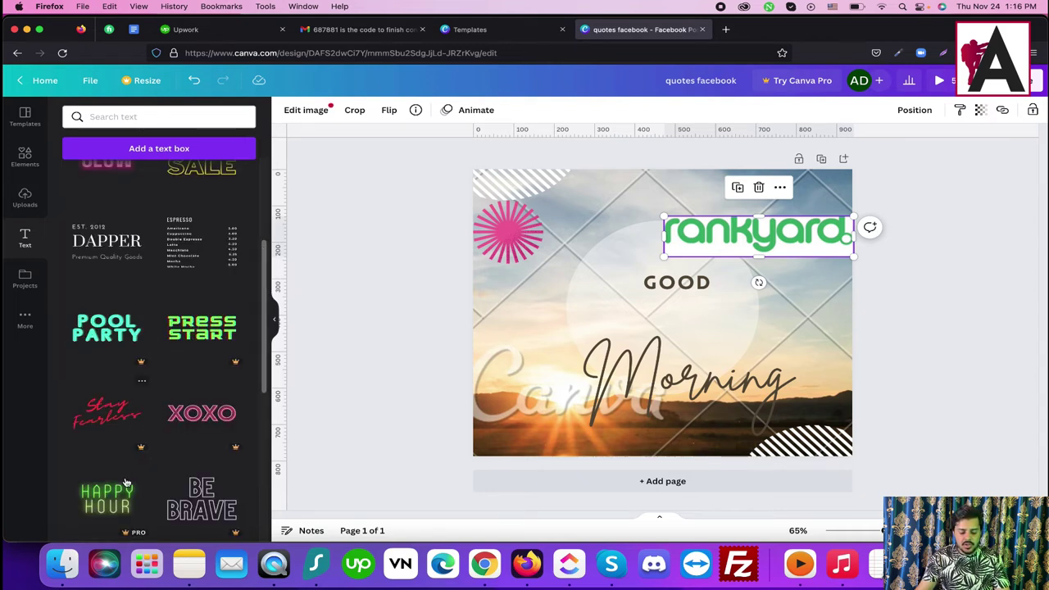
{"action": "left_click", "coordinate": [105, 496]}
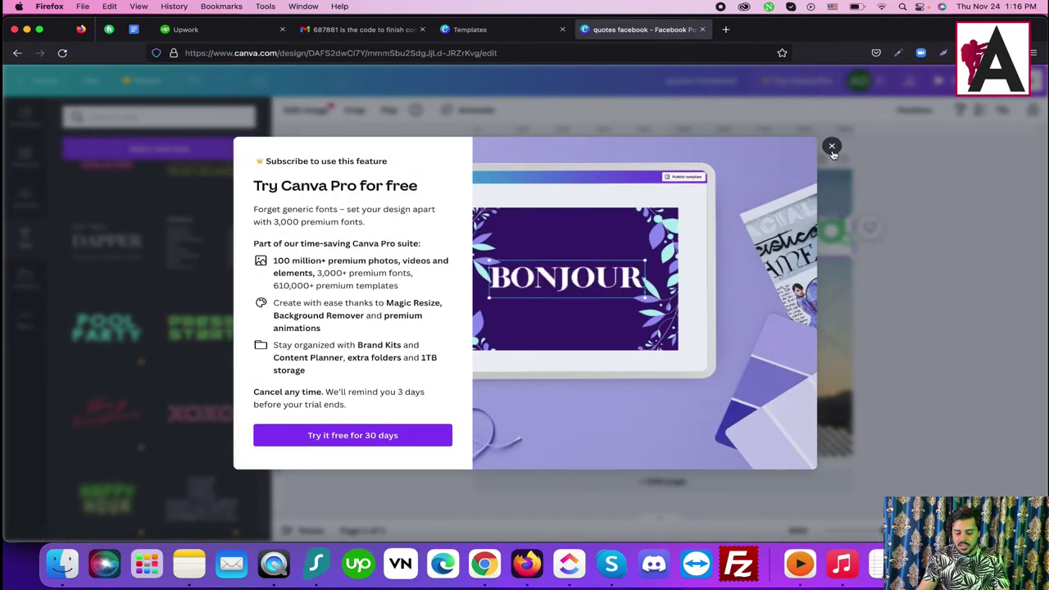
{"action": "left_click", "coordinate": [832, 147]}
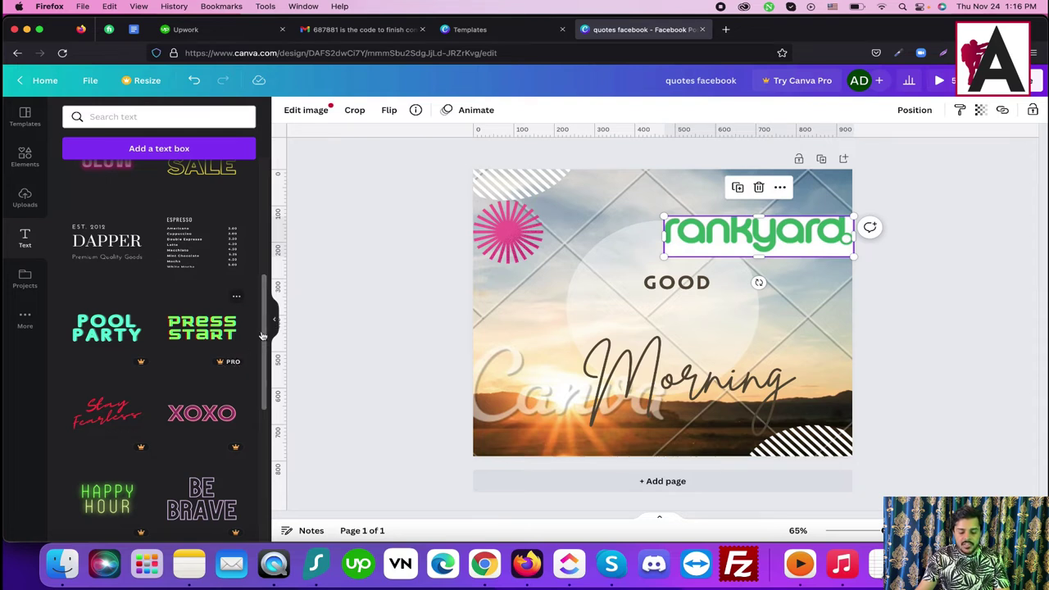
Step: Add the pink neon "GLOW" font combination, move it toward the page's upper left, and replace its text with a first name
{"action": "left_click_drag", "start_coordinate": [266, 325], "coordinate": [265, 268]}
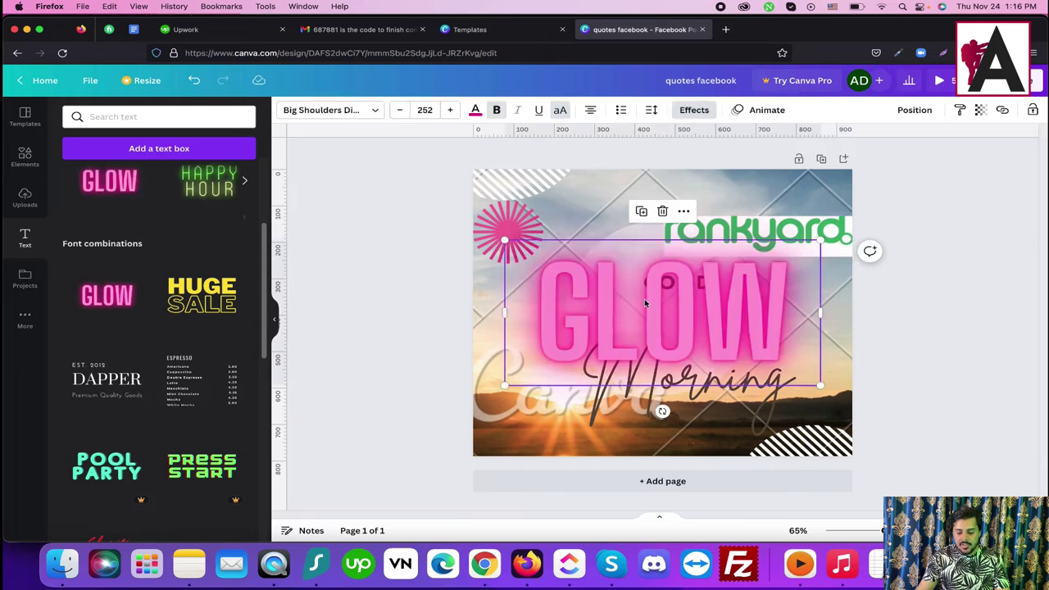
{"action": "left_click_drag", "start_coordinate": [644, 303], "coordinate": [590, 253]}
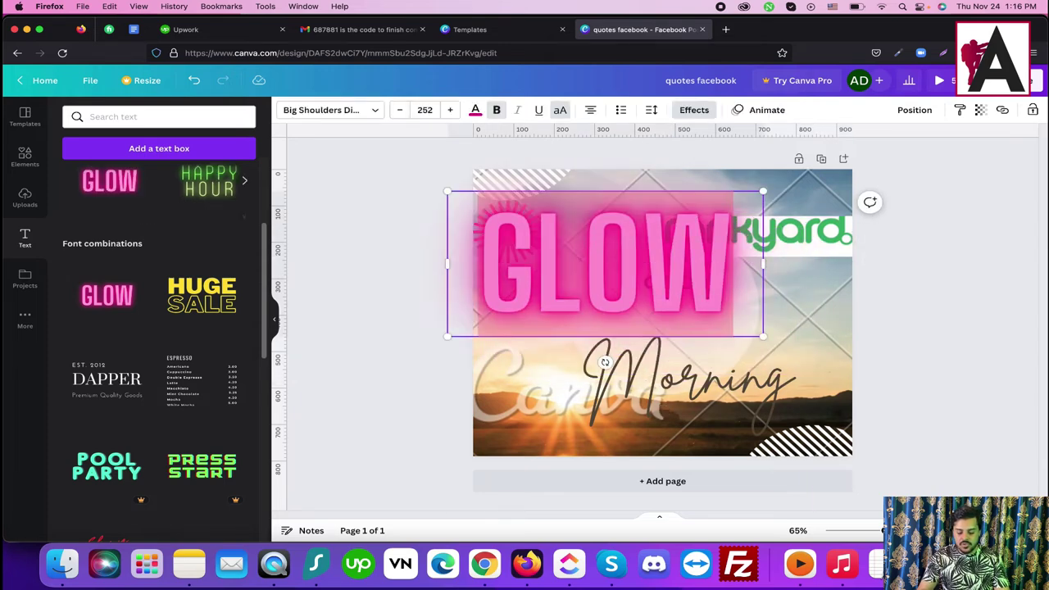
{"action": "key", "text": "Return"}
{"action": "type", "text": "AHSAN"}
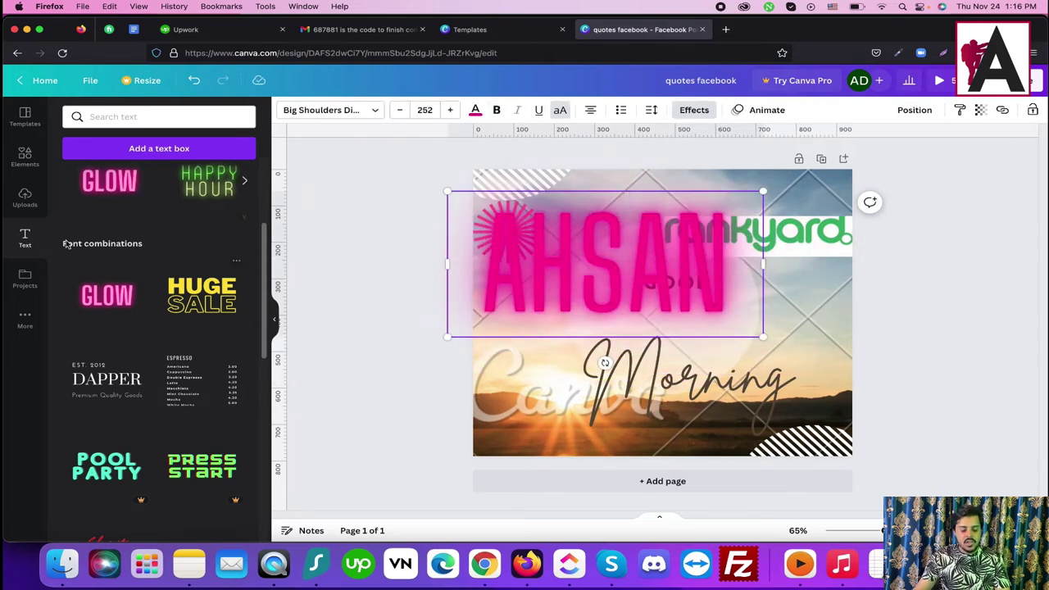
Step: Browse the remaining font combinations and the designs, folders and images stored in the projects
{"action": "left_click_drag", "start_coordinate": [264, 258], "coordinate": [265, 459]}
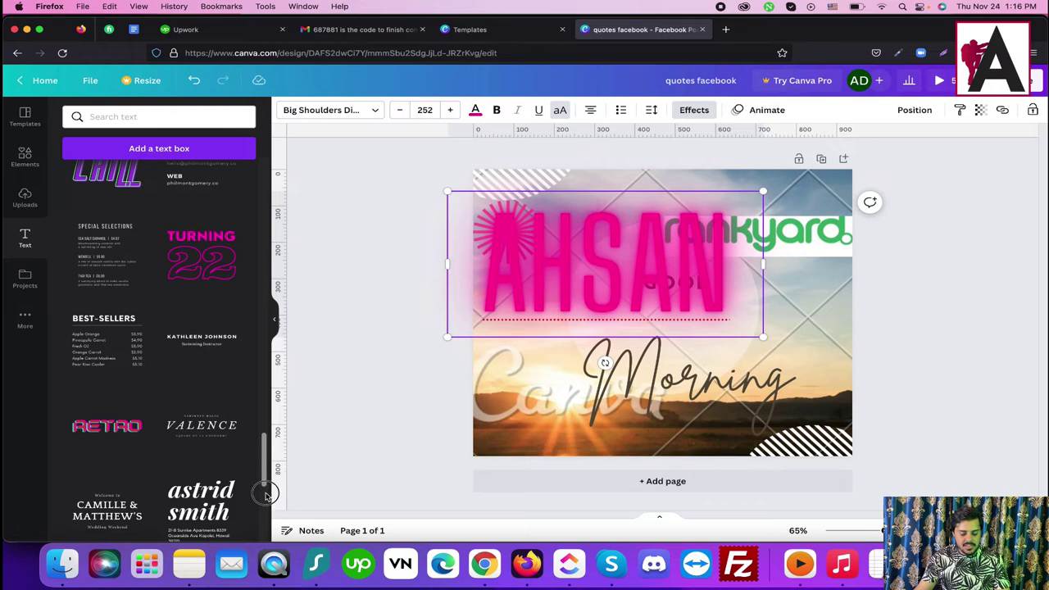
{"action": "left_click", "coordinate": [26, 283]}
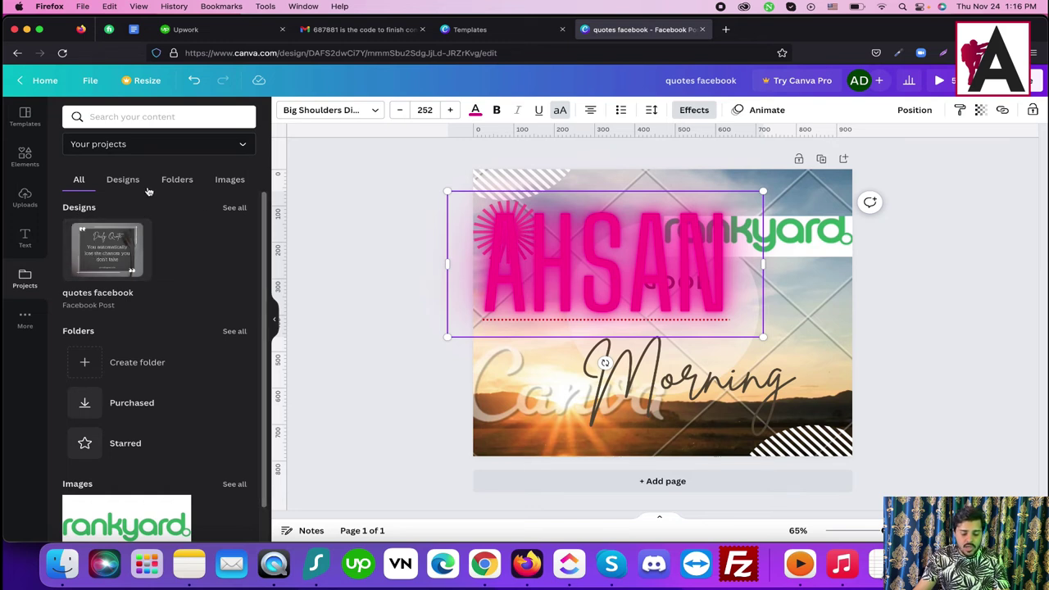
{"action": "left_click", "coordinate": [177, 181]}
{"action": "left_click", "coordinate": [123, 179]}
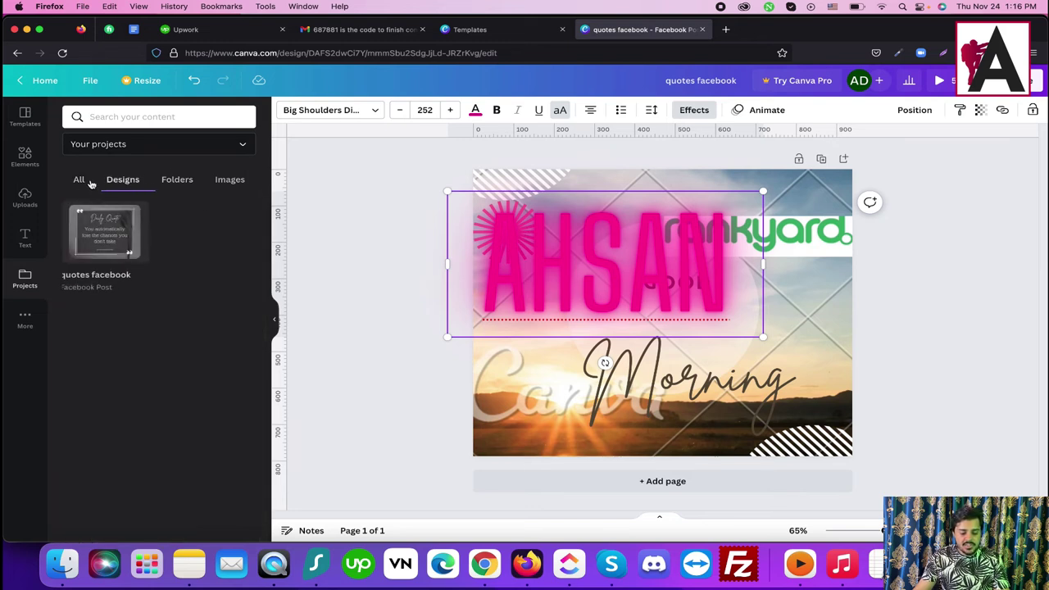
{"action": "left_click", "coordinate": [80, 180]}
{"action": "scroll", "coordinate": [164, 328], "scroll_direction": "down", "scroll_amount": 1}
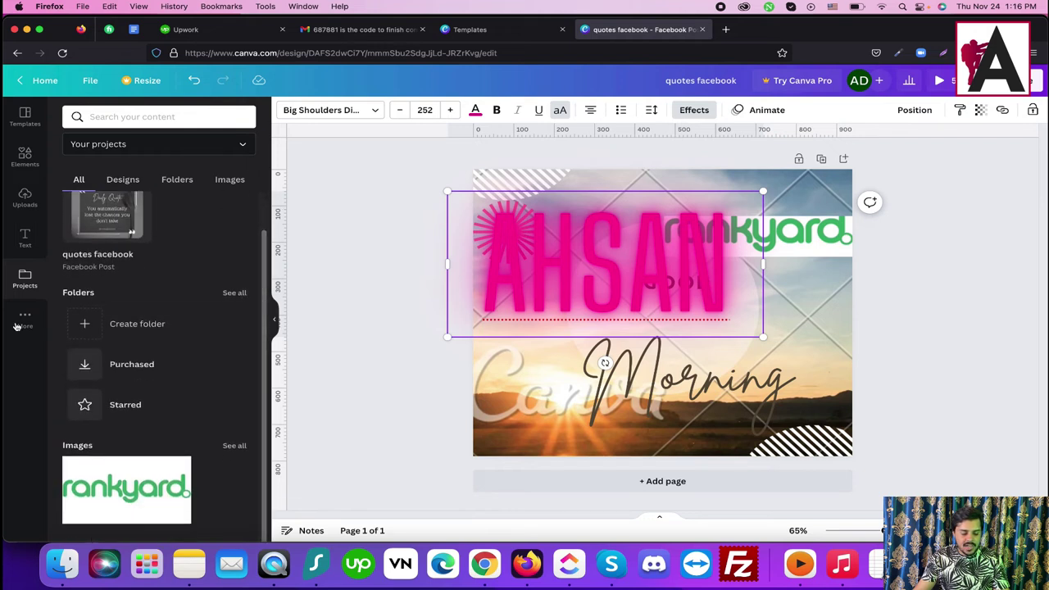
Step: Open the additional Photos, Audio and Background libraries one after another
{"action": "left_click", "coordinate": [26, 319]}
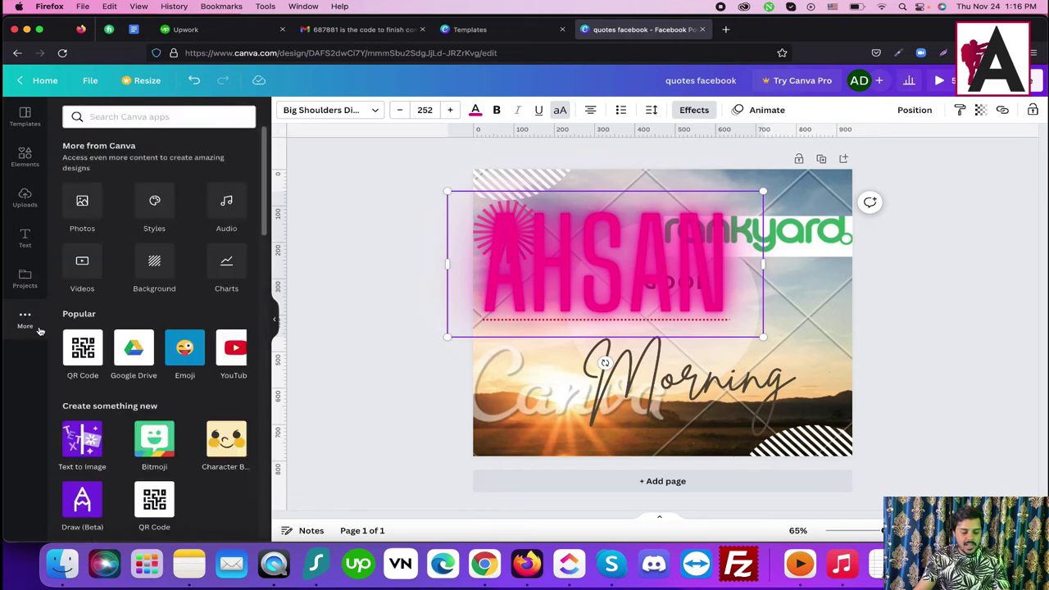
{"action": "left_click", "coordinate": [82, 202]}
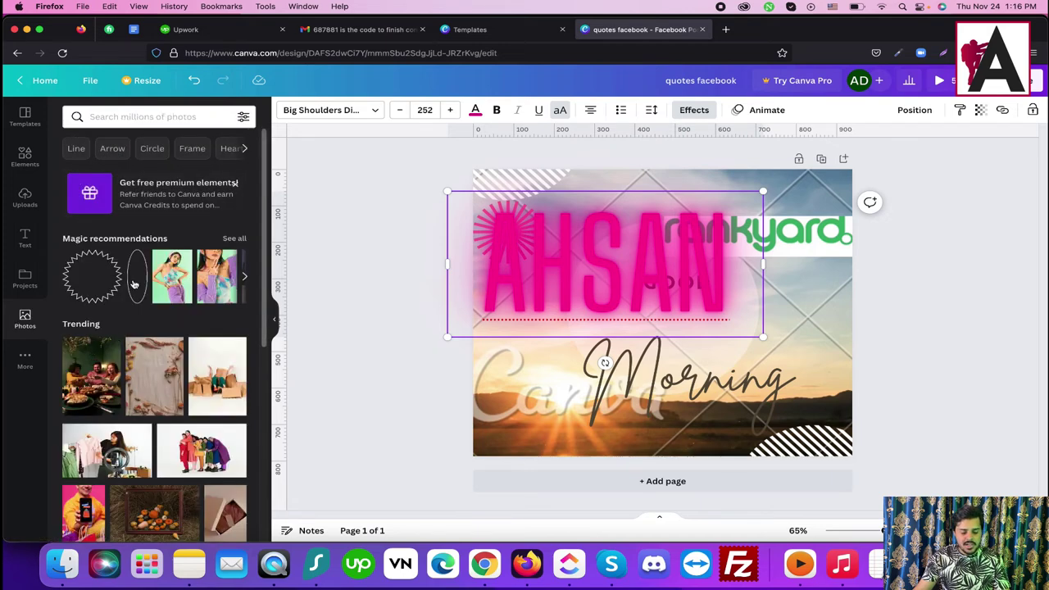
{"action": "left_click", "coordinate": [25, 358]}
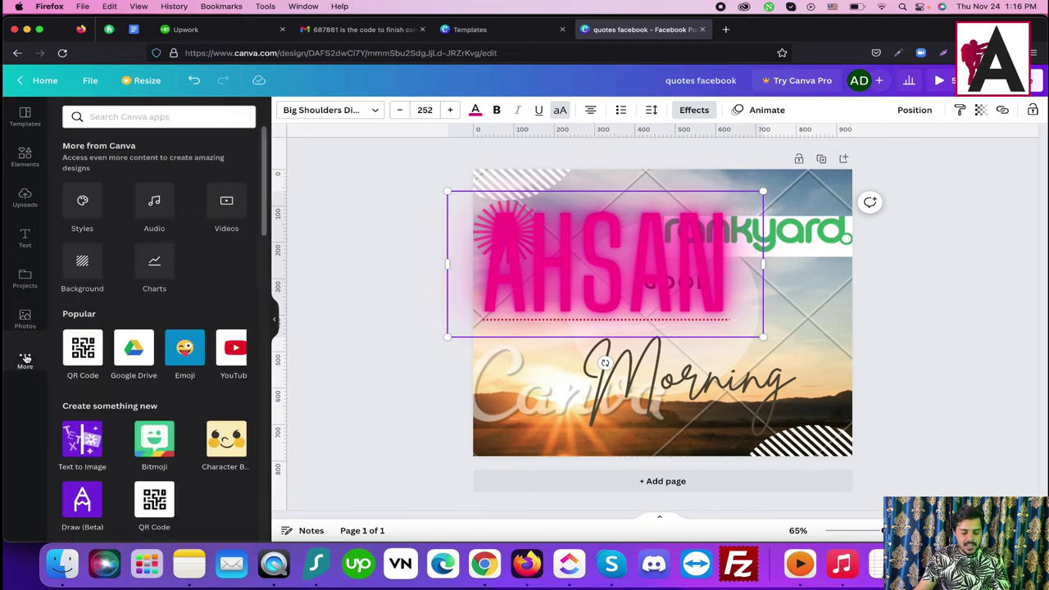
{"action": "left_click", "coordinate": [154, 202]}
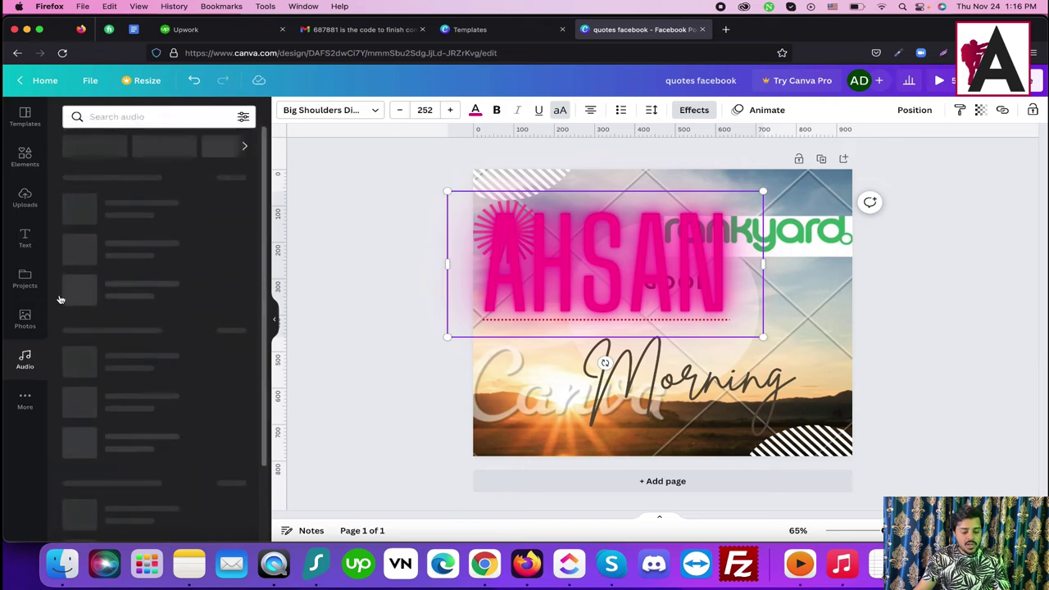
{"action": "left_click", "coordinate": [26, 399]}
{"action": "left_click", "coordinate": [226, 205]}
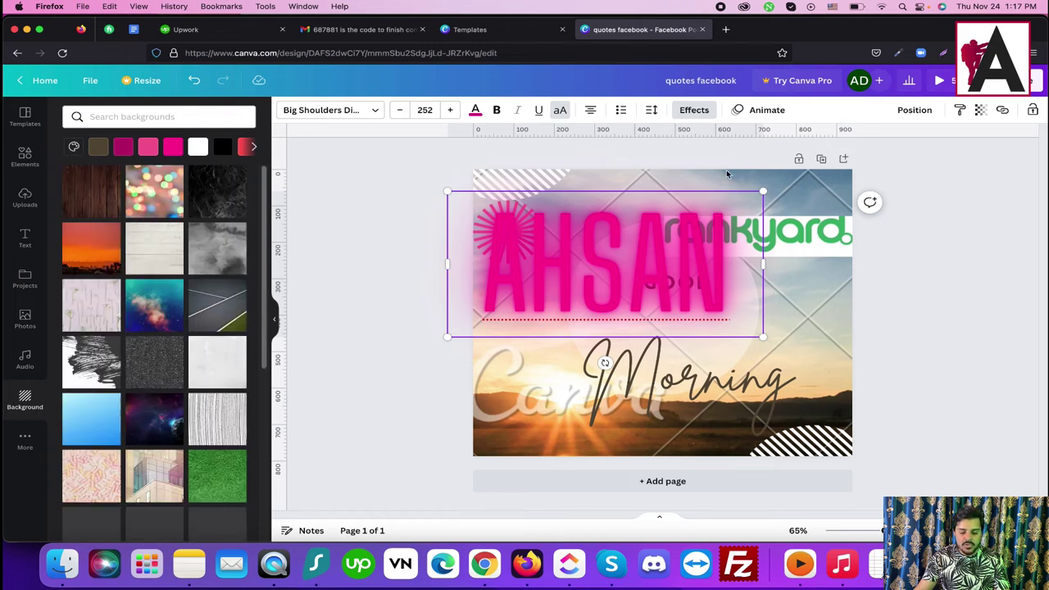
Step: Delete all elements and the sunrise background from the page, and apply the orange sunset skyline background
{"action": "left_click_drag", "start_coordinate": [919, 169], "coordinate": [492, 457]}
{"action": "key", "text": "Delete"}
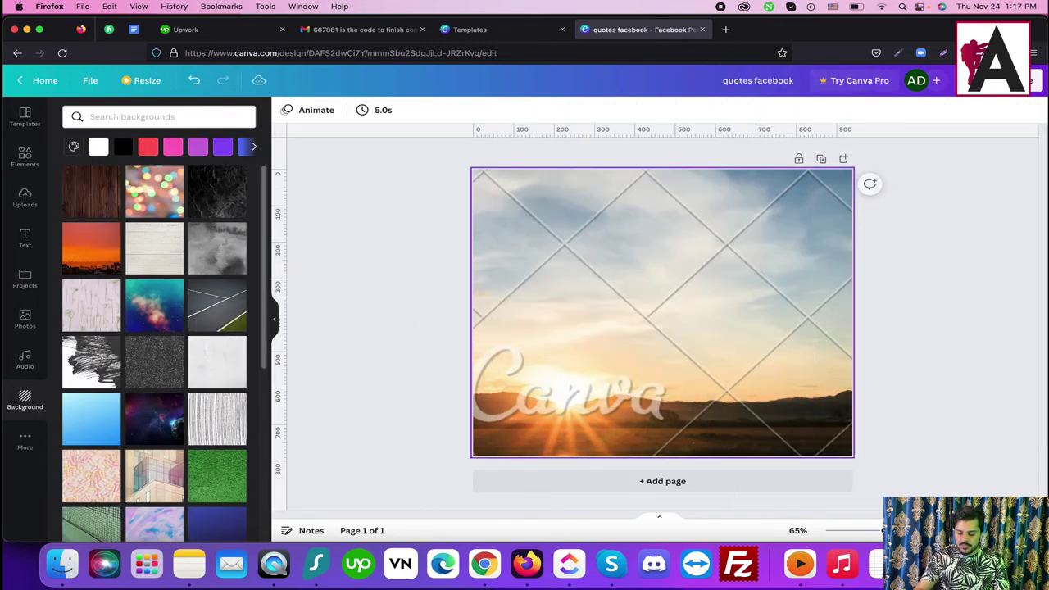
{"action": "key", "text": "Delete"}
{"action": "right_click", "coordinate": [692, 303]}
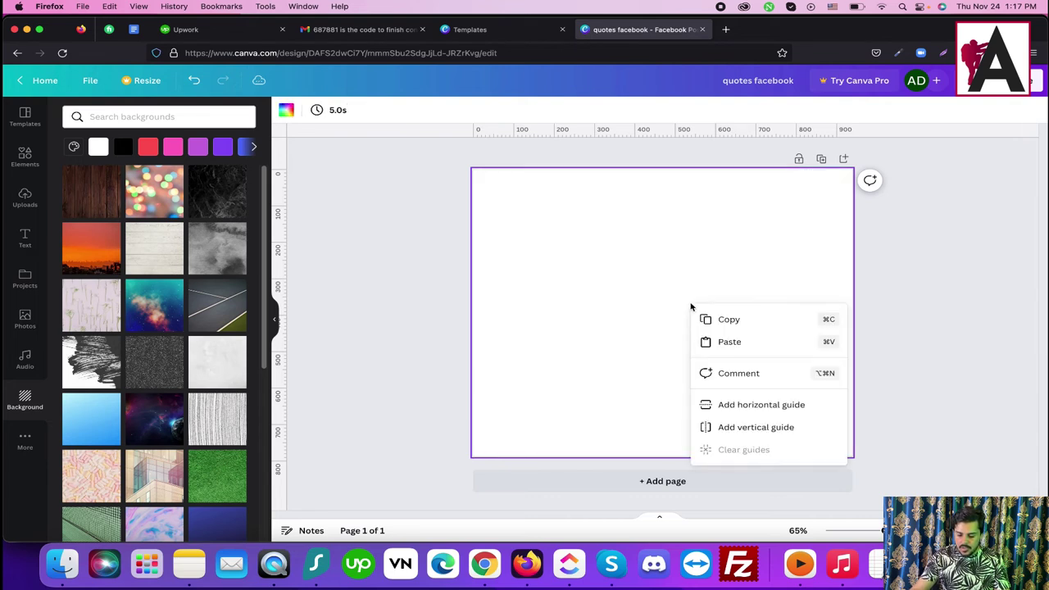
{"action": "left_click", "coordinate": [880, 293]}
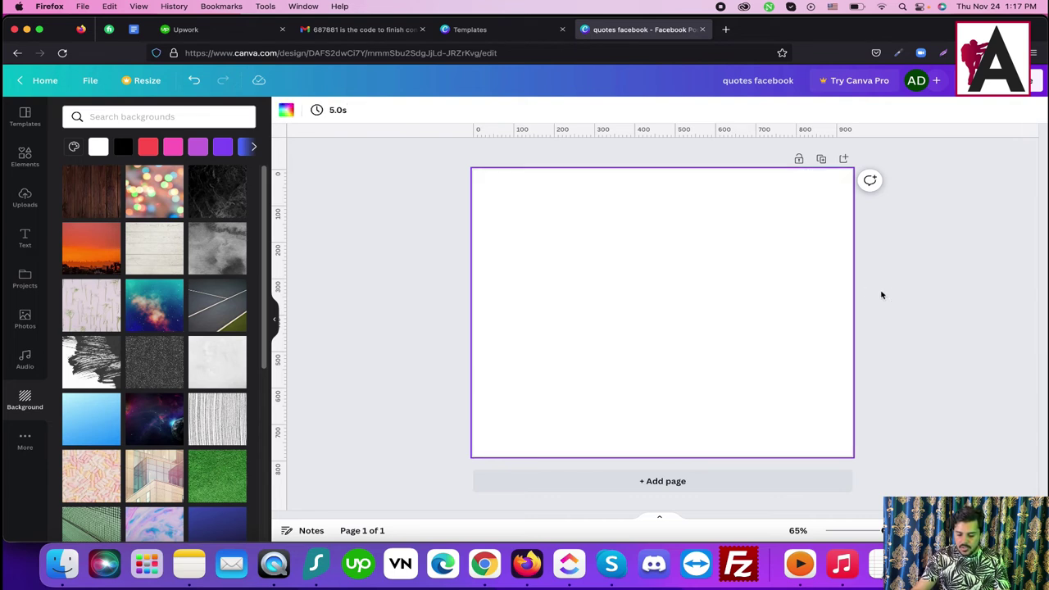
{"action": "left_click", "coordinate": [90, 247]}
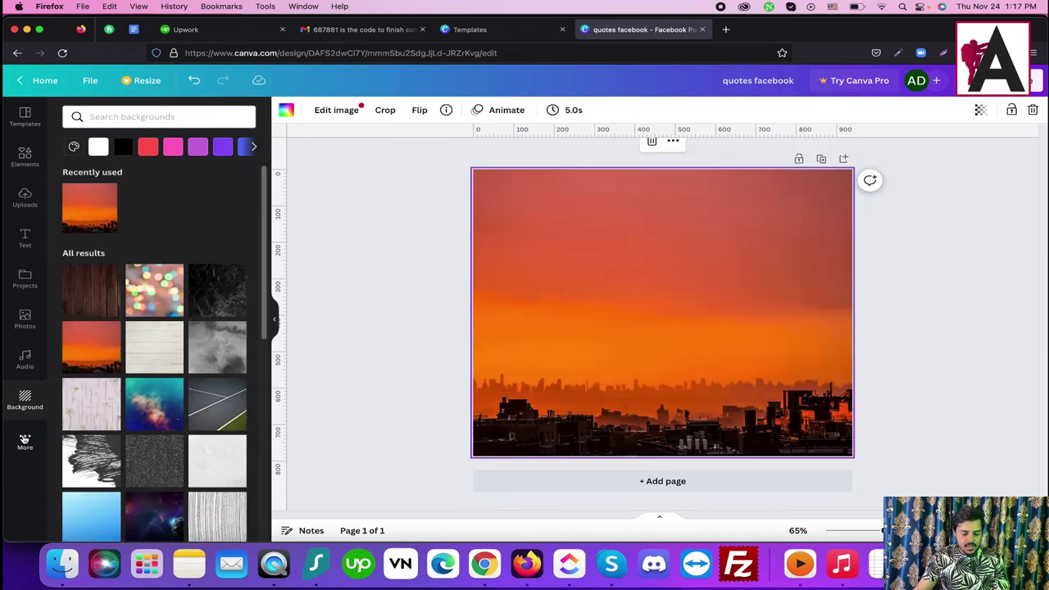
Step: Browse the additional Canva apps for creating and discovering content
{"action": "left_click", "coordinate": [24, 440]}
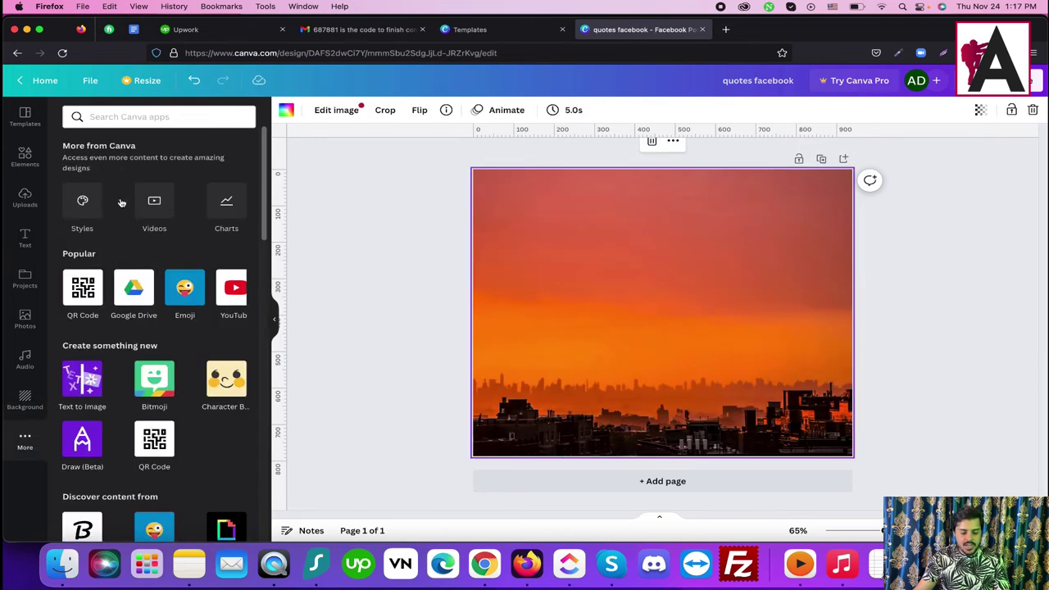
{"action": "scroll", "coordinate": [265, 205], "scroll_direction": "down", "scroll_amount": 3}
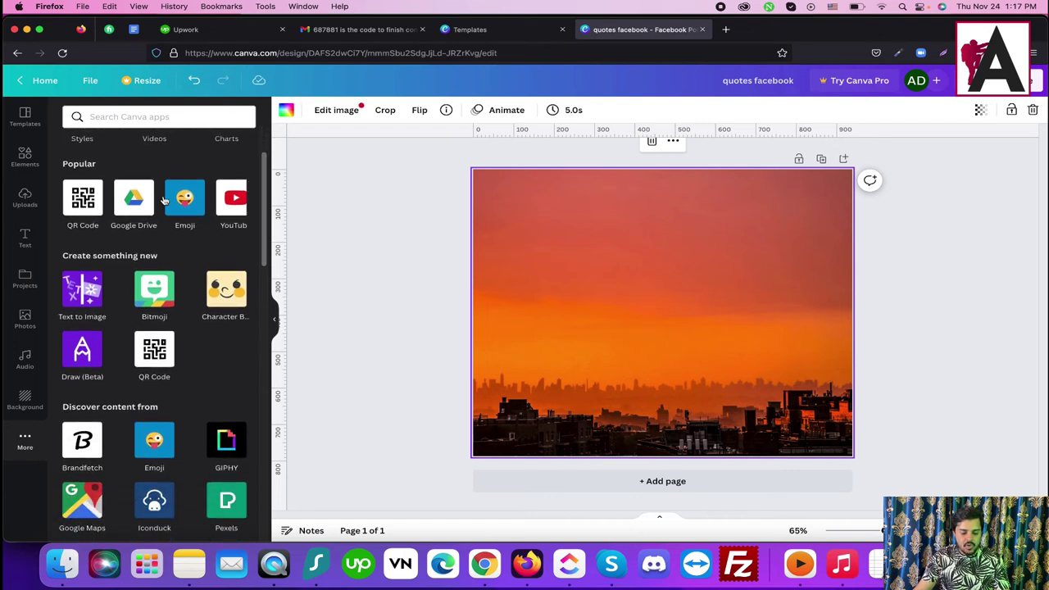